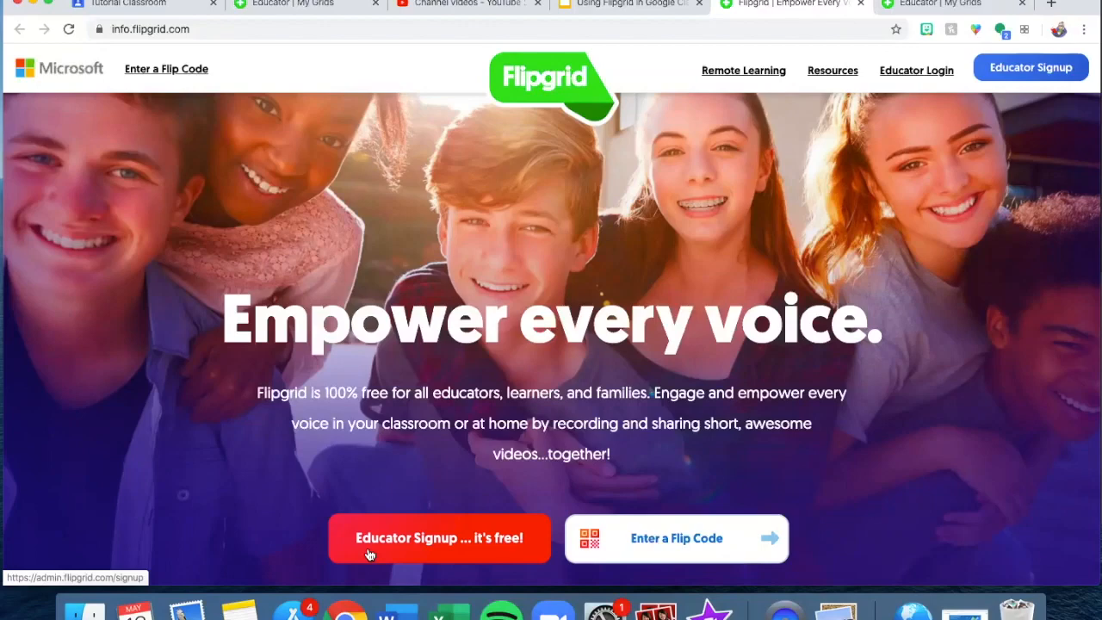
# - Begin Educator Signup, then move to the slide recommending the School Email grid type
pyautogui.click(368, 554)
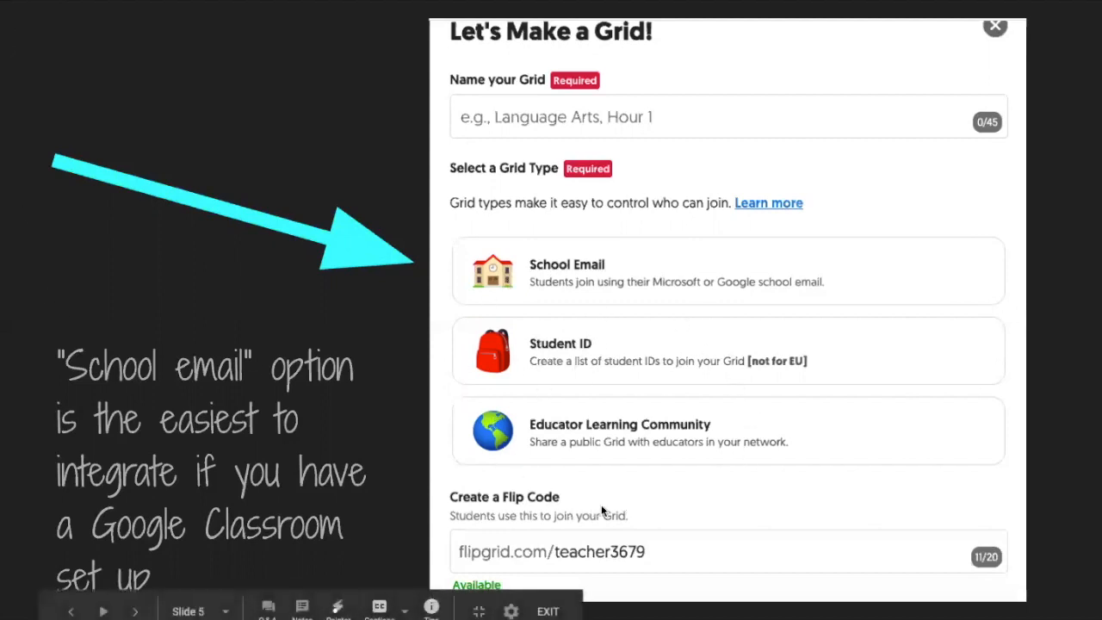
pyautogui.press('Right')
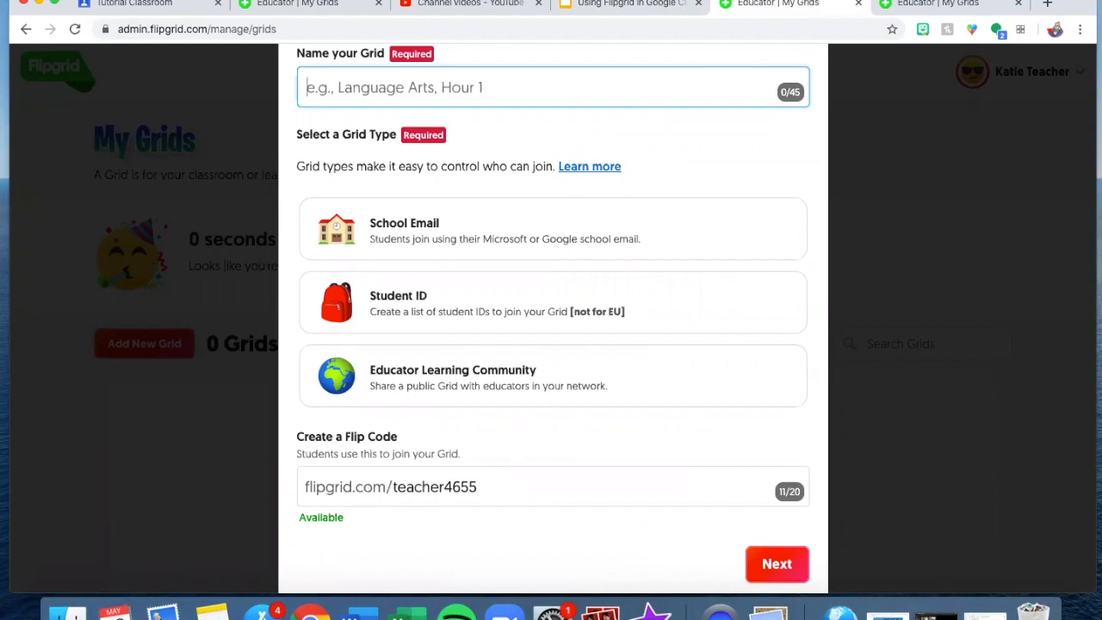
# - Name the grid 'Read Aloud at Home', choose the School Email type, and continue
pyautogui.write('Read Aloud at h')
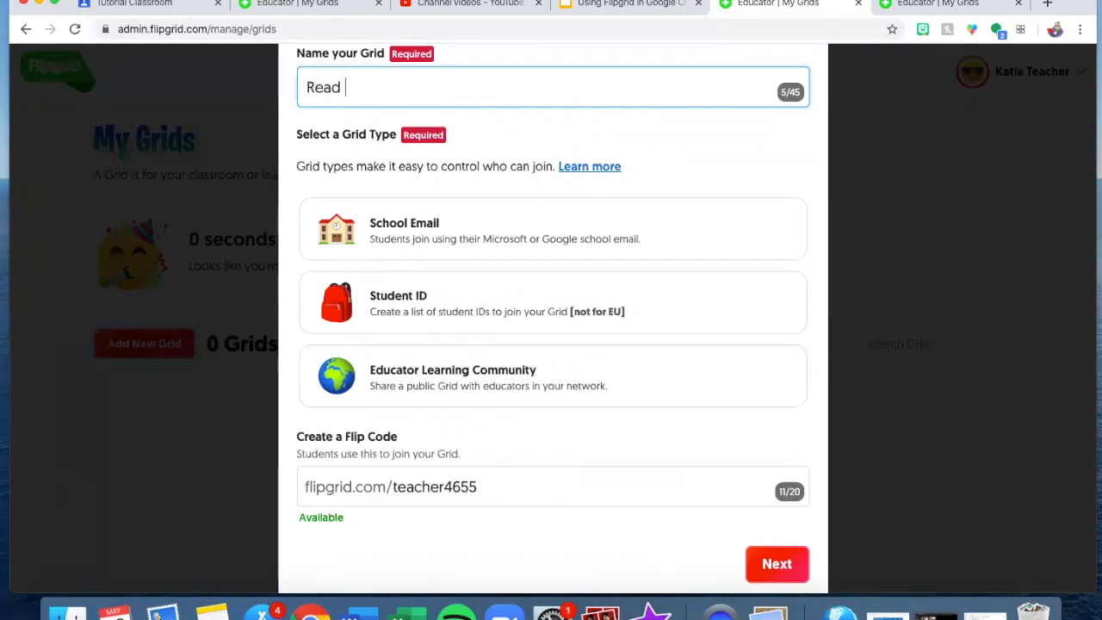
pyautogui.press('BackSpace')
pyautogui.write('Home')
pyautogui.click(723, 226)
pyautogui.scroll(-2, 722, 222)
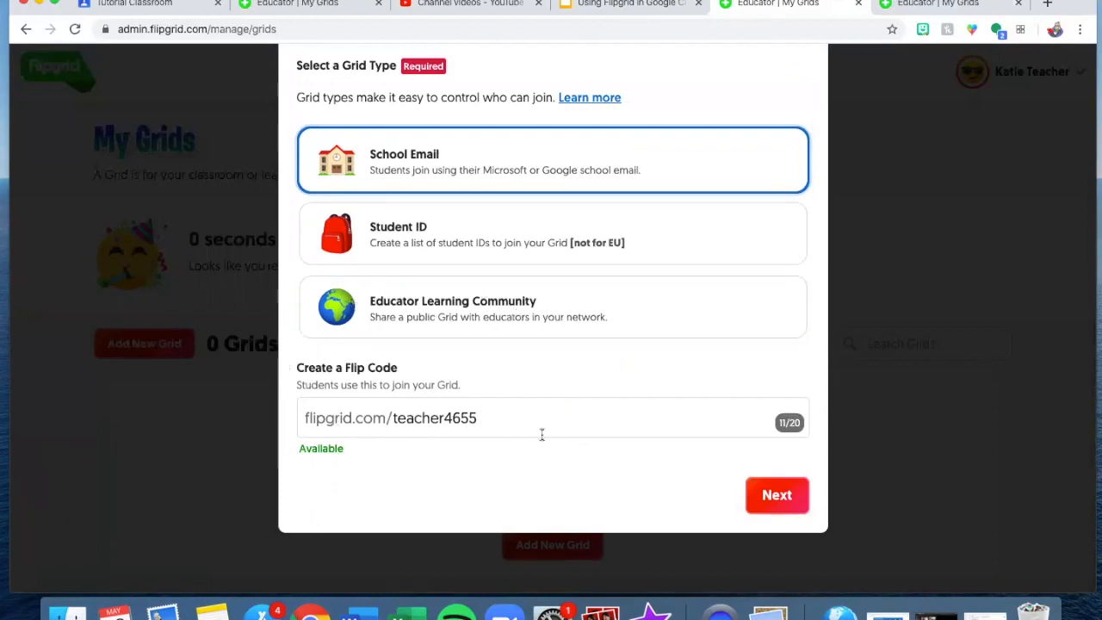
pyautogui.scroll(2, 542, 434)
pyautogui.scroll(-1, 602, 443)
pyautogui.click(779, 511)
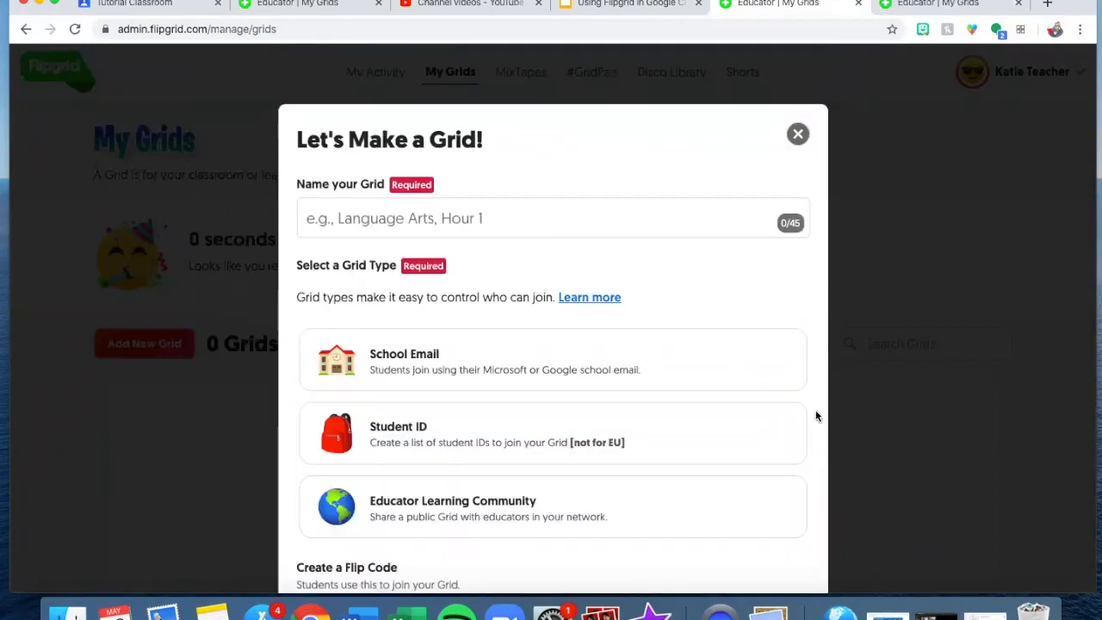
# - Re-enter 'Read Aloud at Home', reselect School Email, and advance to the email domain step
pyautogui.scroll(-2, 816, 417)
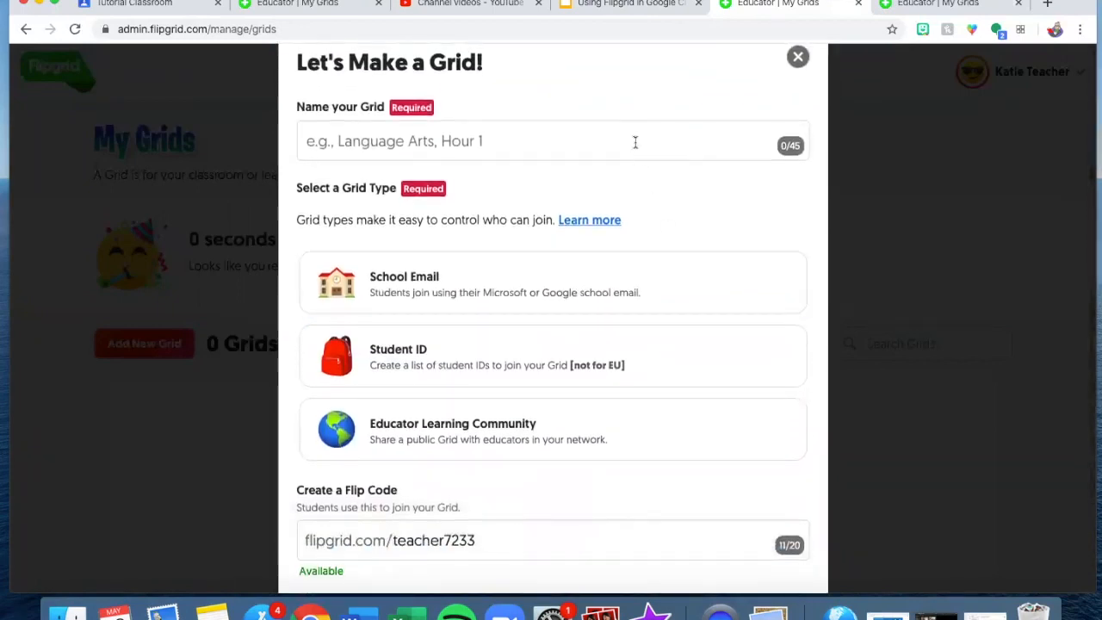
pyautogui.click(635, 140)
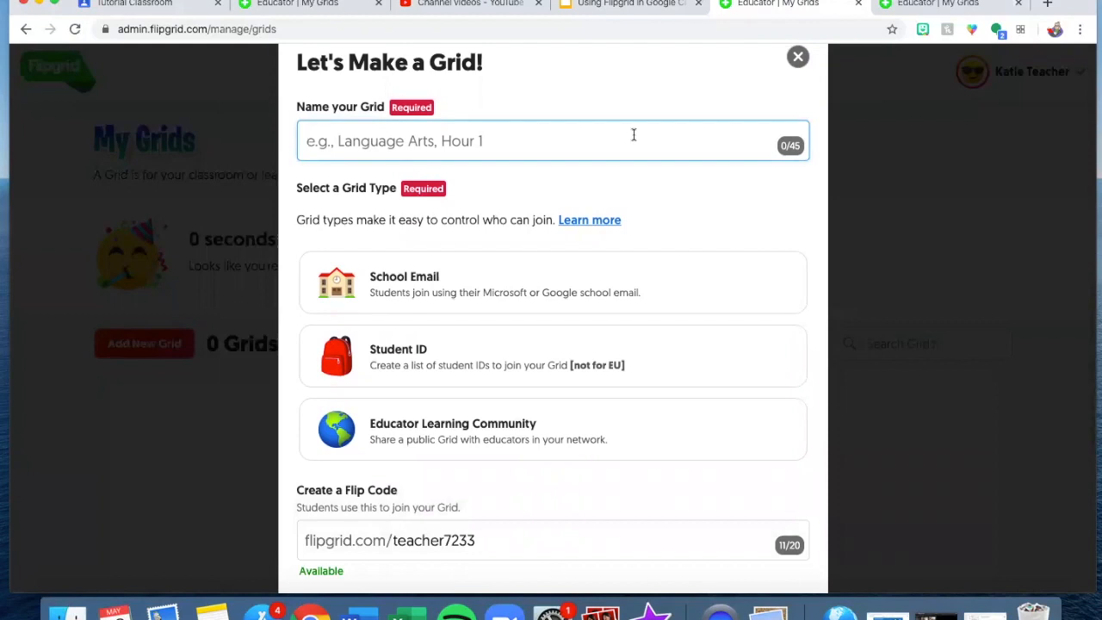
pyautogui.write('Read Aloud at Home')
pyautogui.scroll(-1, 552, 319)
pyautogui.click(592, 248)
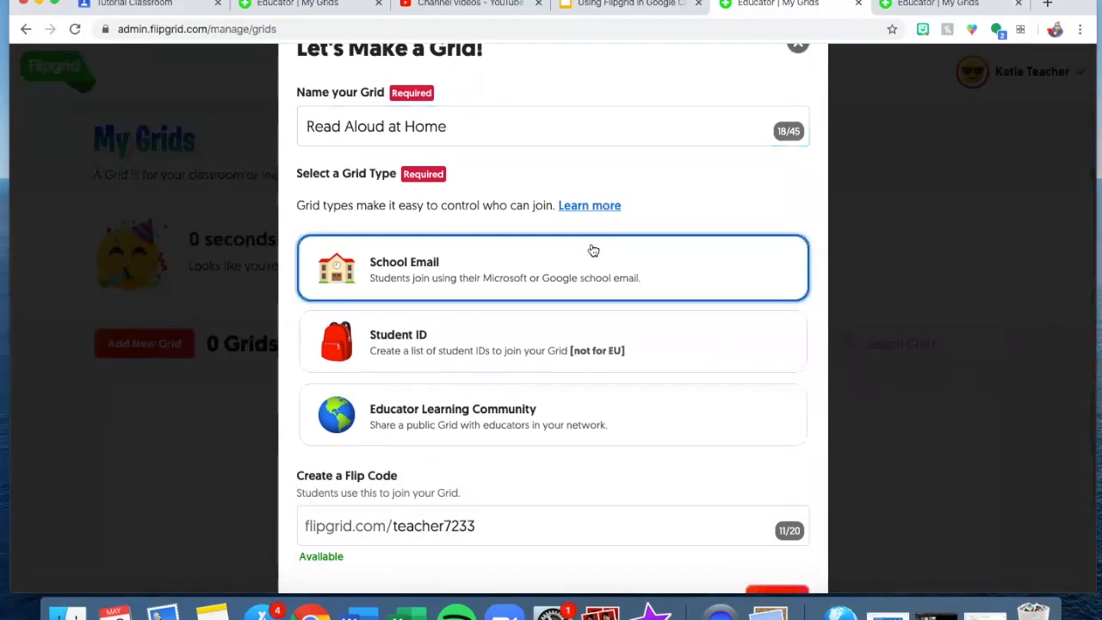
pyautogui.scroll(-3, 594, 250)
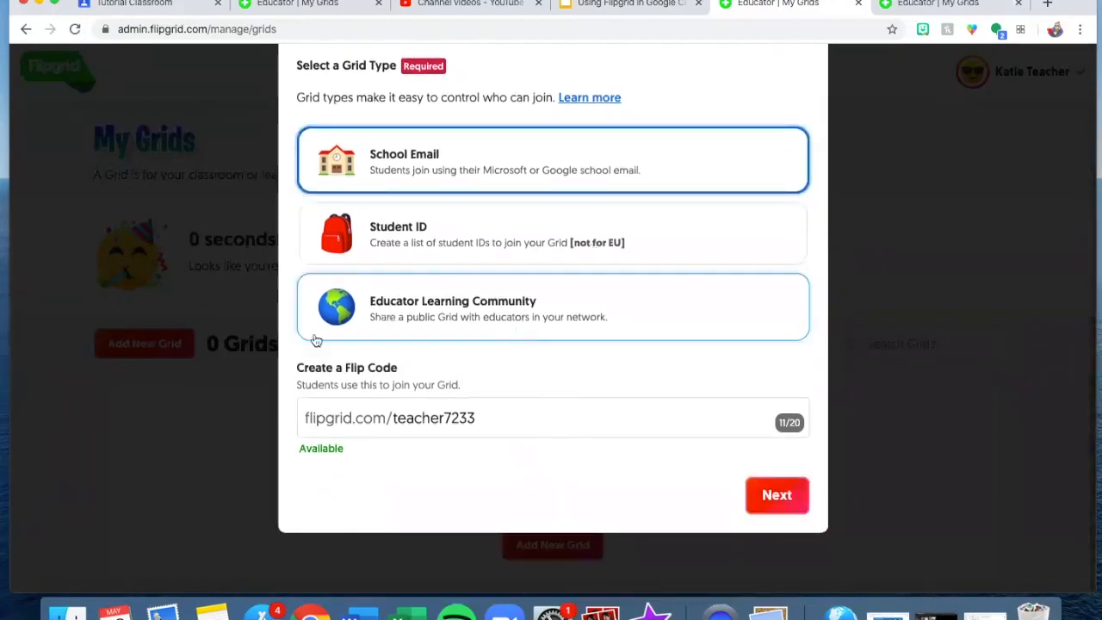
pyautogui.click(786, 488)
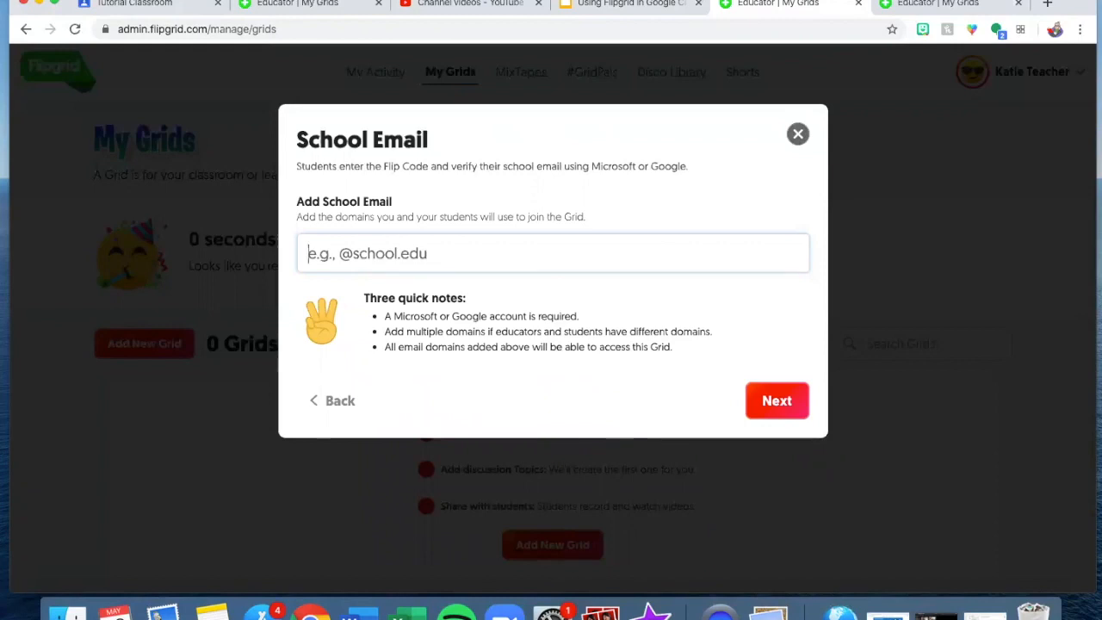
pyautogui.write('@gmail.com')
pyautogui.press('Return')
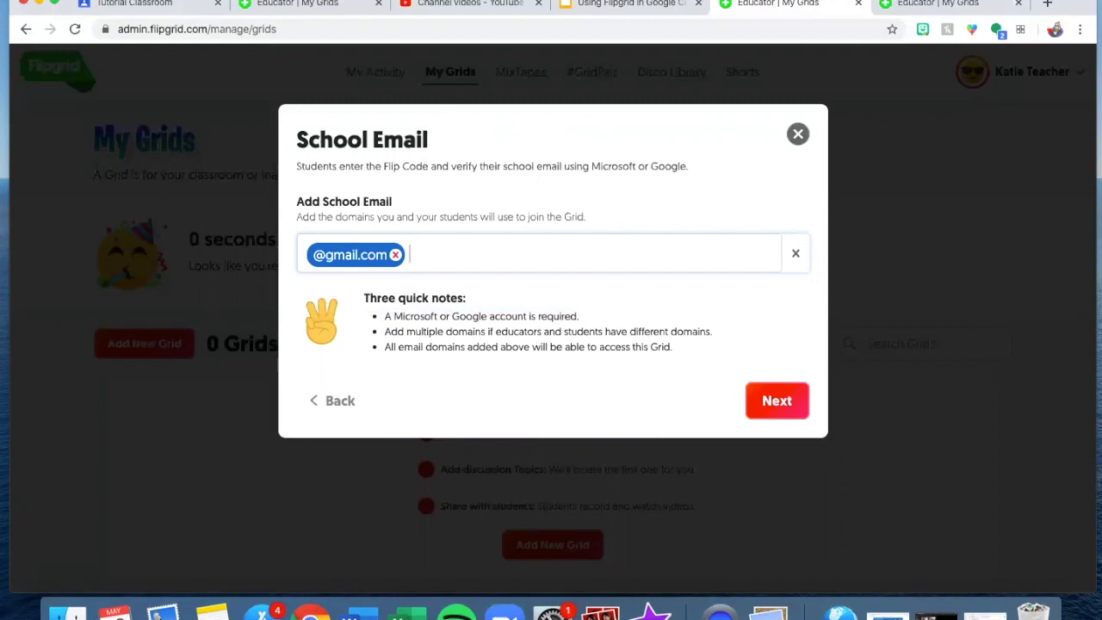
pyautogui.write('@fcps.edu')
pyautogui.press('Return')
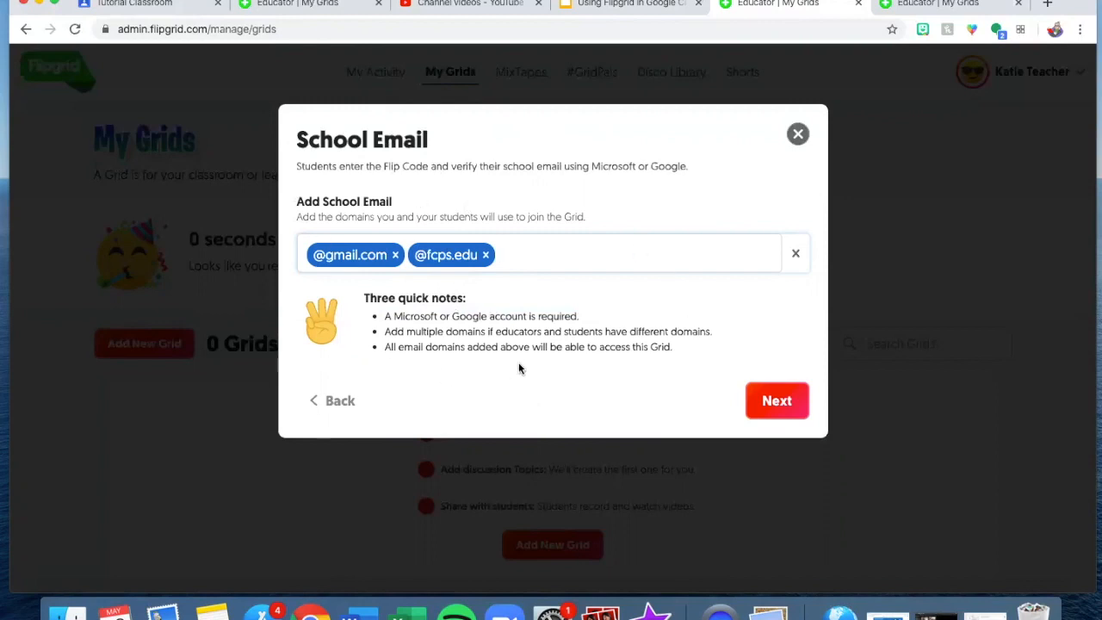
pyautogui.click(762, 417)
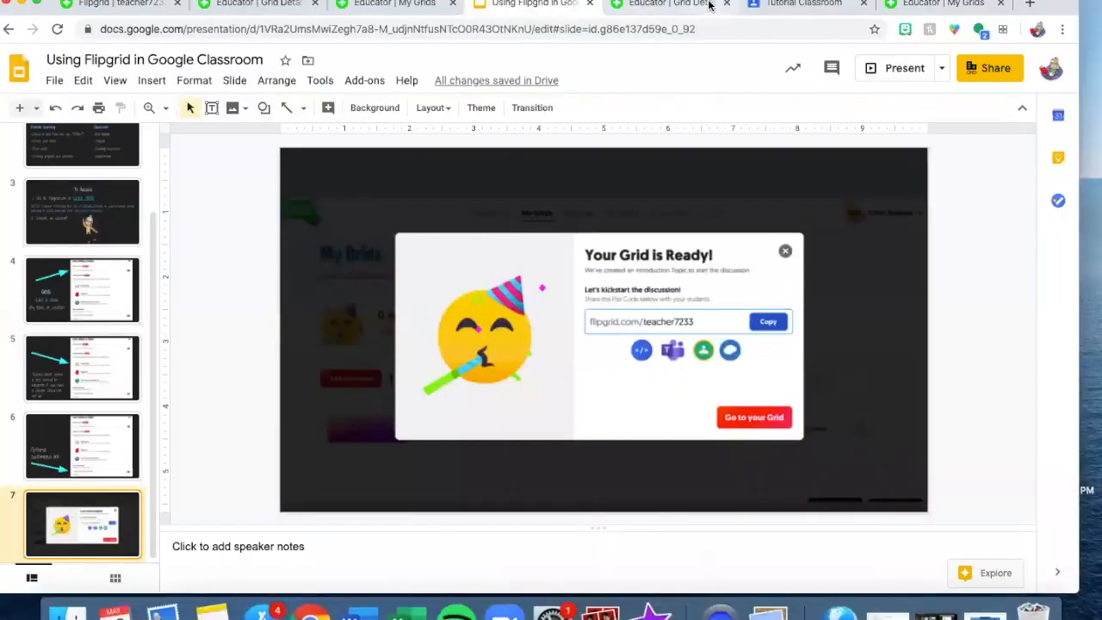
# - Copy the Say Hello on Flipgrid! topic link and switch to the Tutorial Classroom tab
pyautogui.click(681, 6)
pyautogui.scroll(2, 597, 198)
pyautogui.scroll(-2, 598, 197)
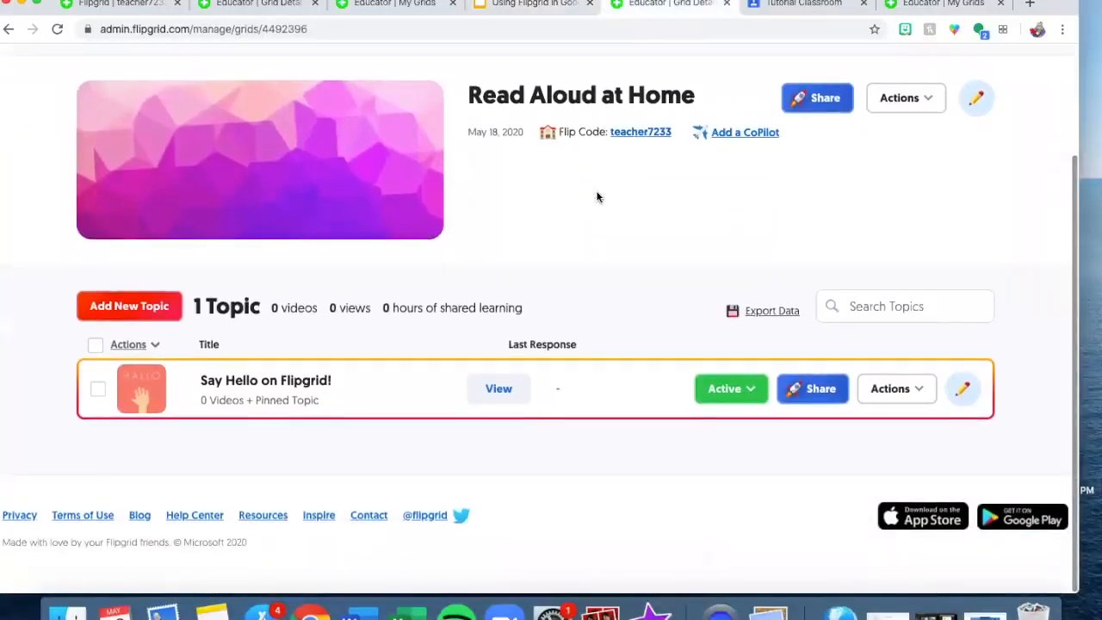
pyautogui.click(796, 390)
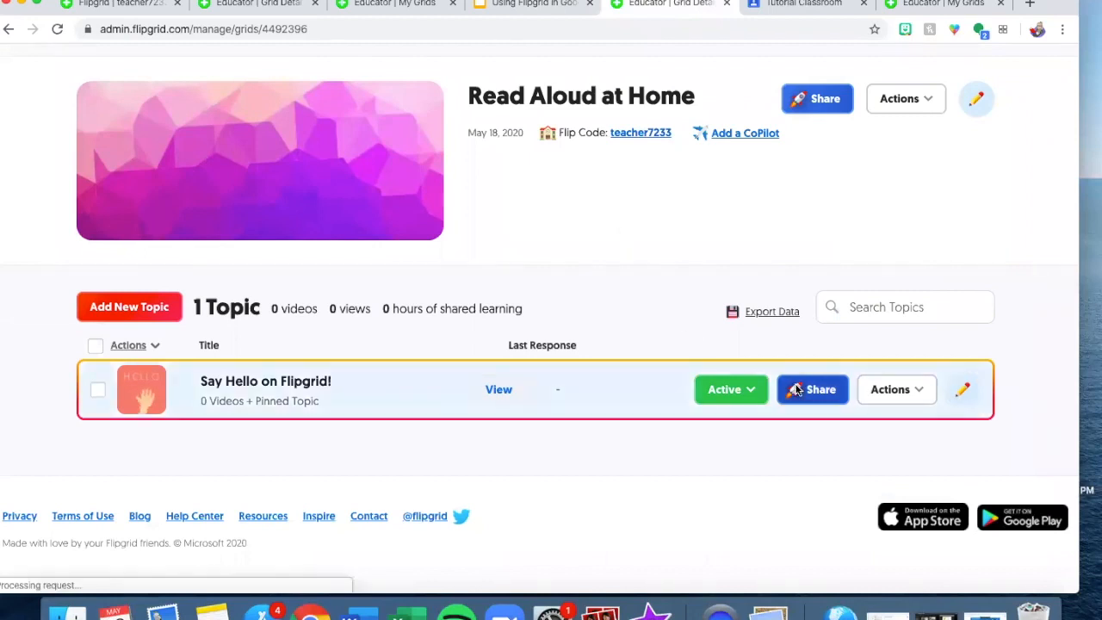
pyautogui.click(660, 272)
pyautogui.click(740, 263)
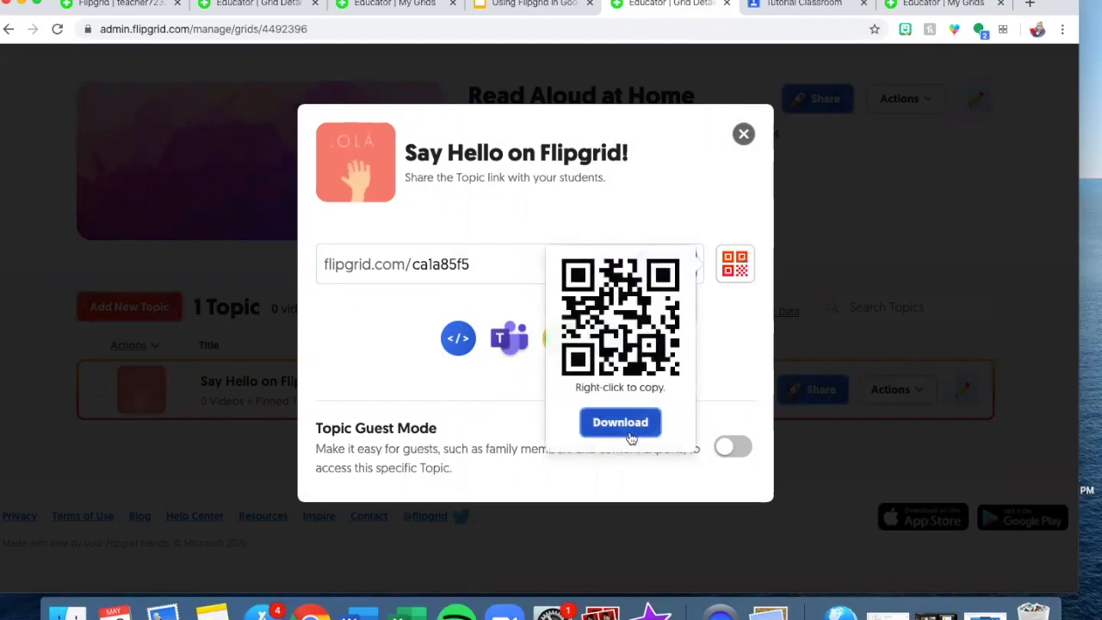
pyautogui.click(747, 323)
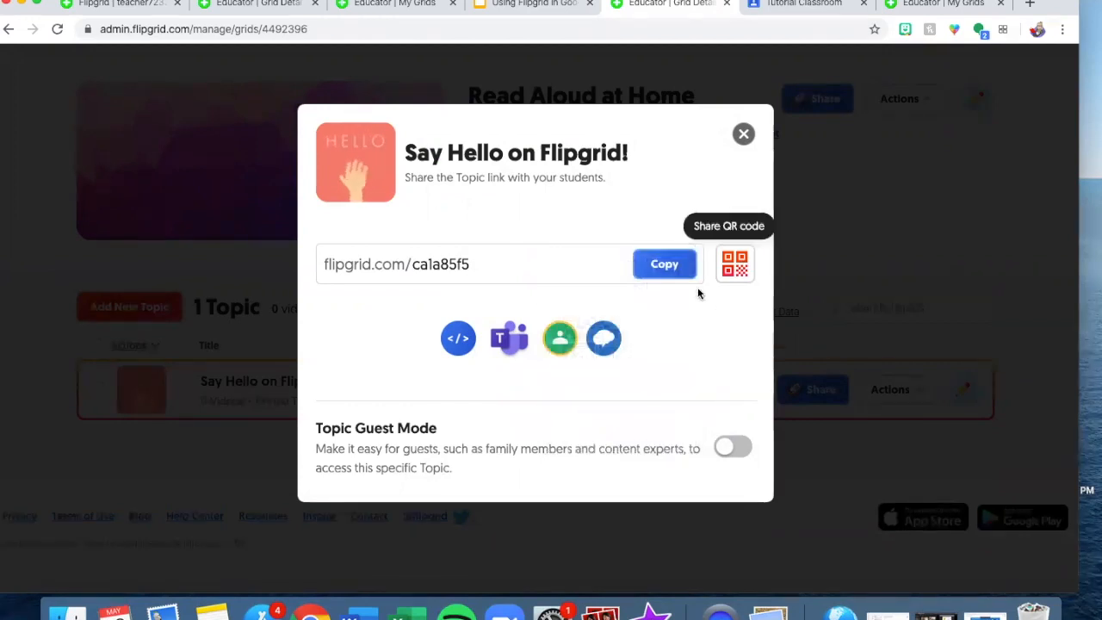
pyautogui.click(663, 266)
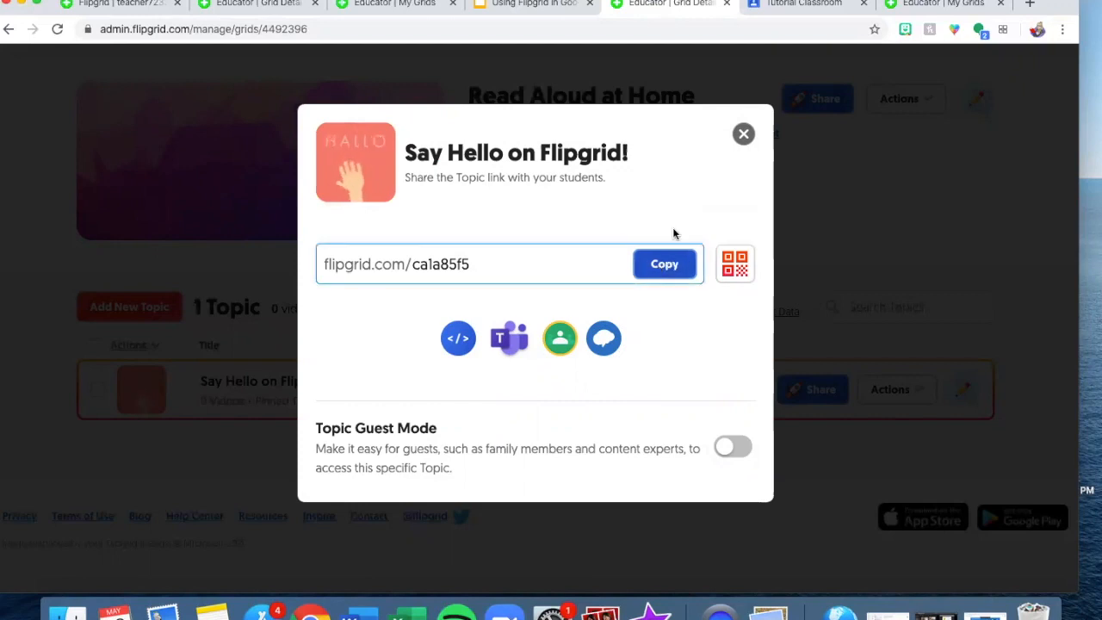
pyautogui.click(801, 4)
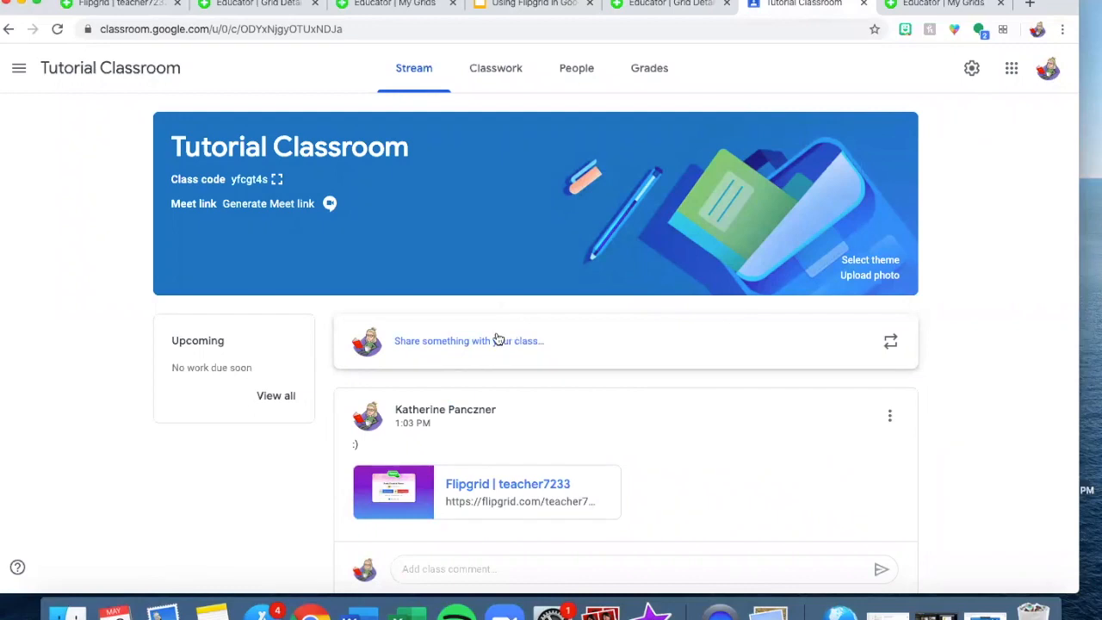
# - Start a new class post and attach the copied Flipgrid topic link
pyautogui.click(439, 344)
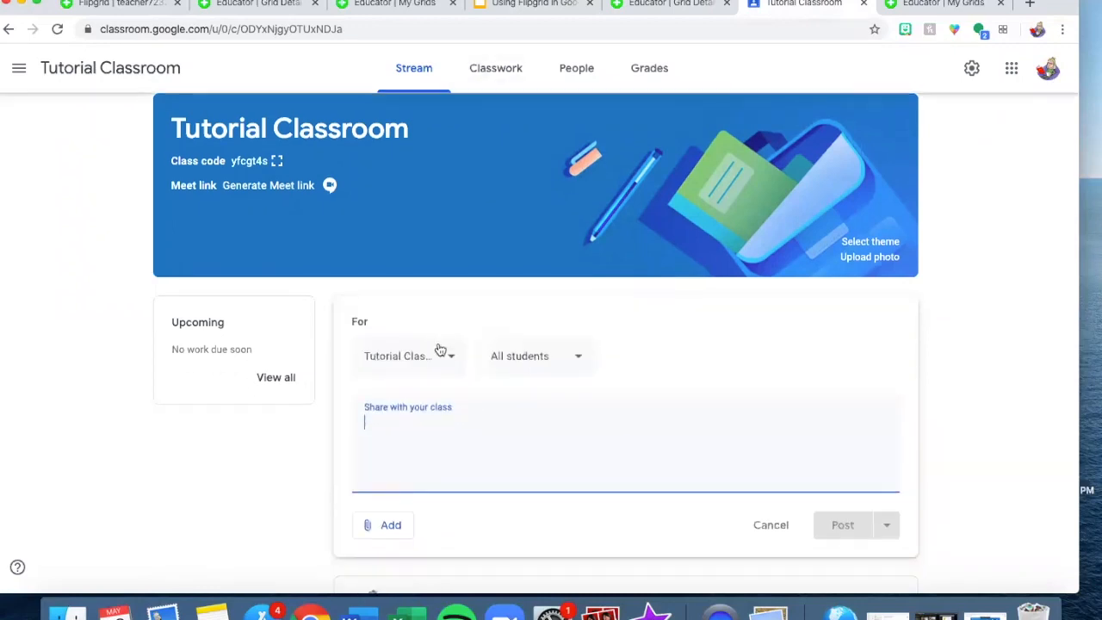
pyautogui.scroll(-3, 439, 349)
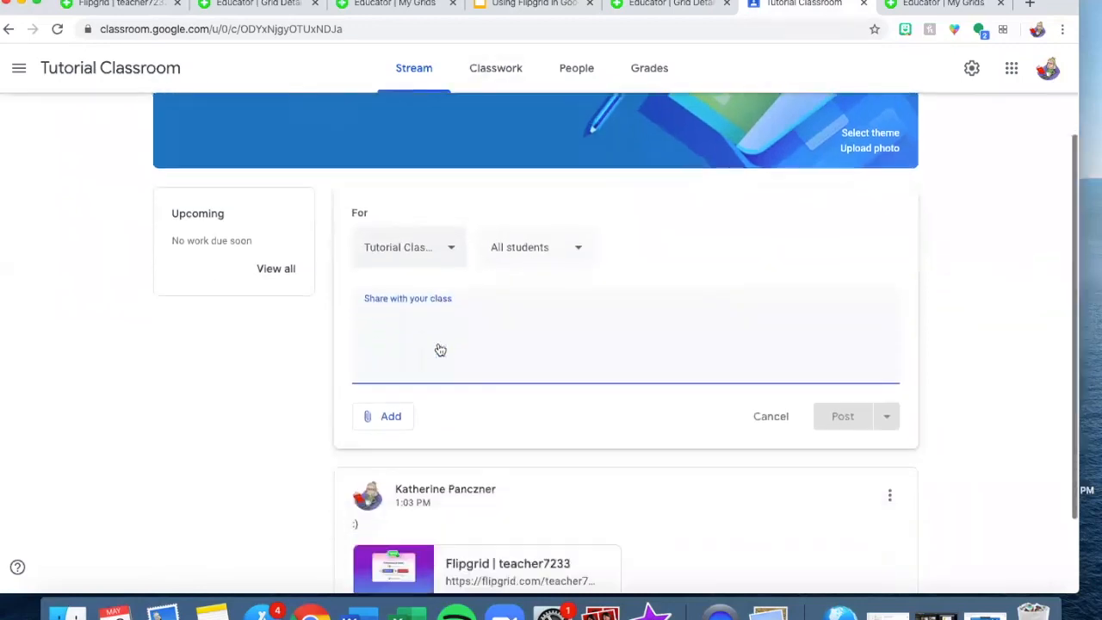
pyautogui.click(387, 418)
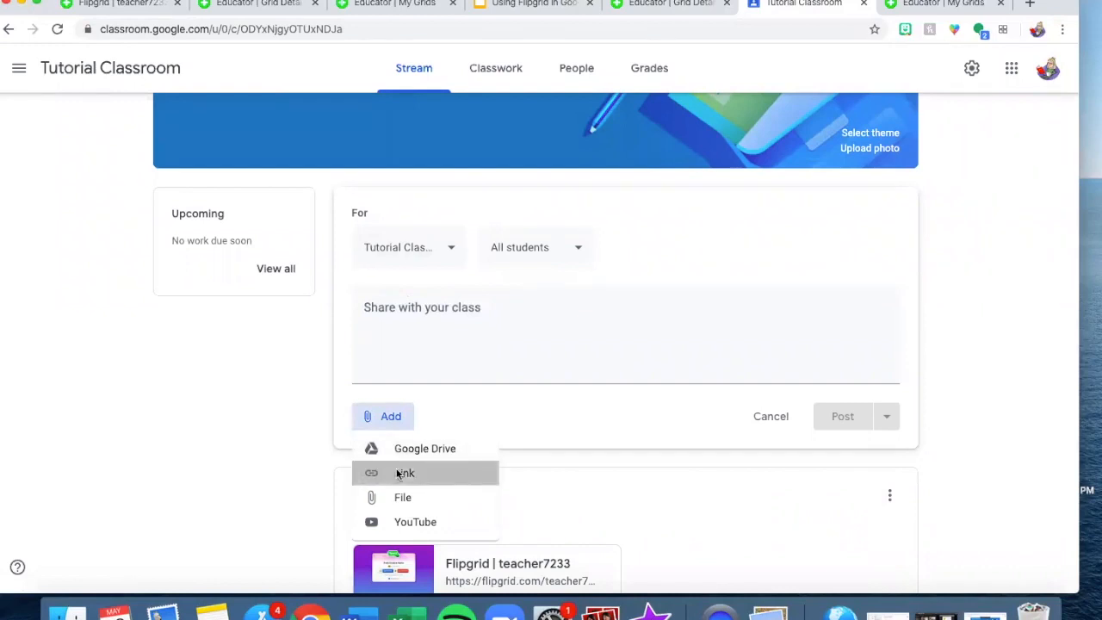
pyautogui.click(400, 473)
pyautogui.press('super+v')
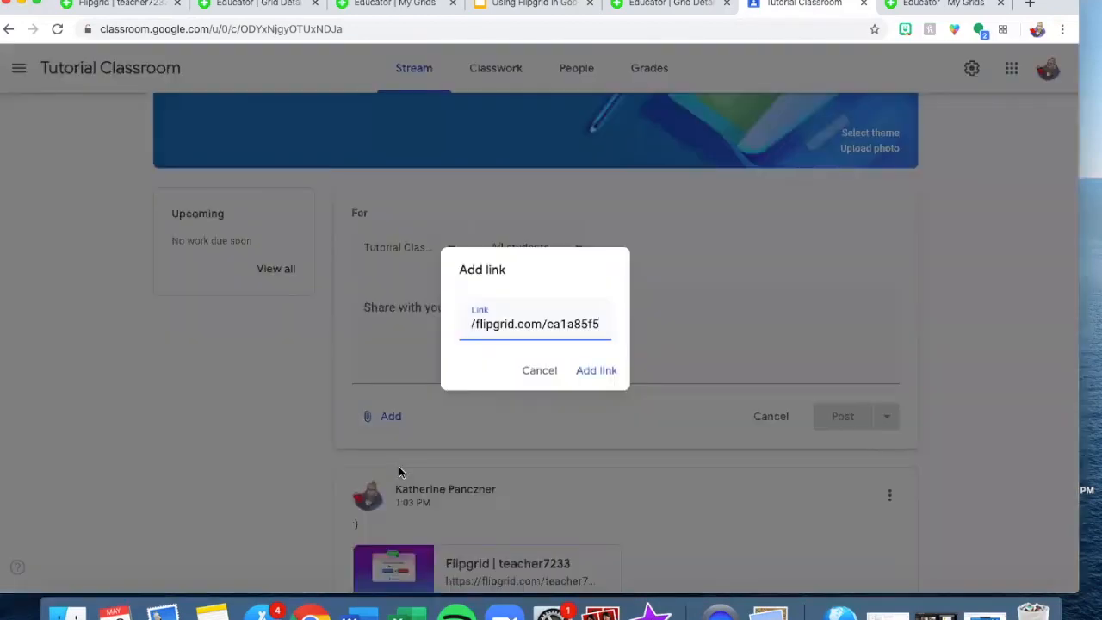
pyautogui.click(591, 372)
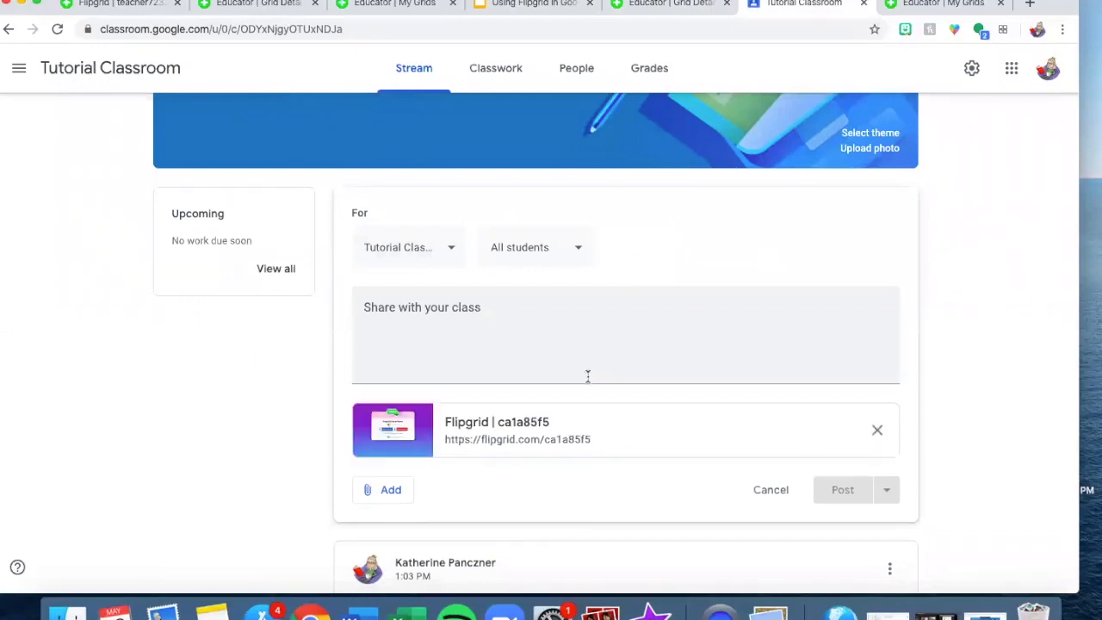
# - Write a message asking students to click the link and log in with Google email, then post it
pyautogui.click(522, 307)
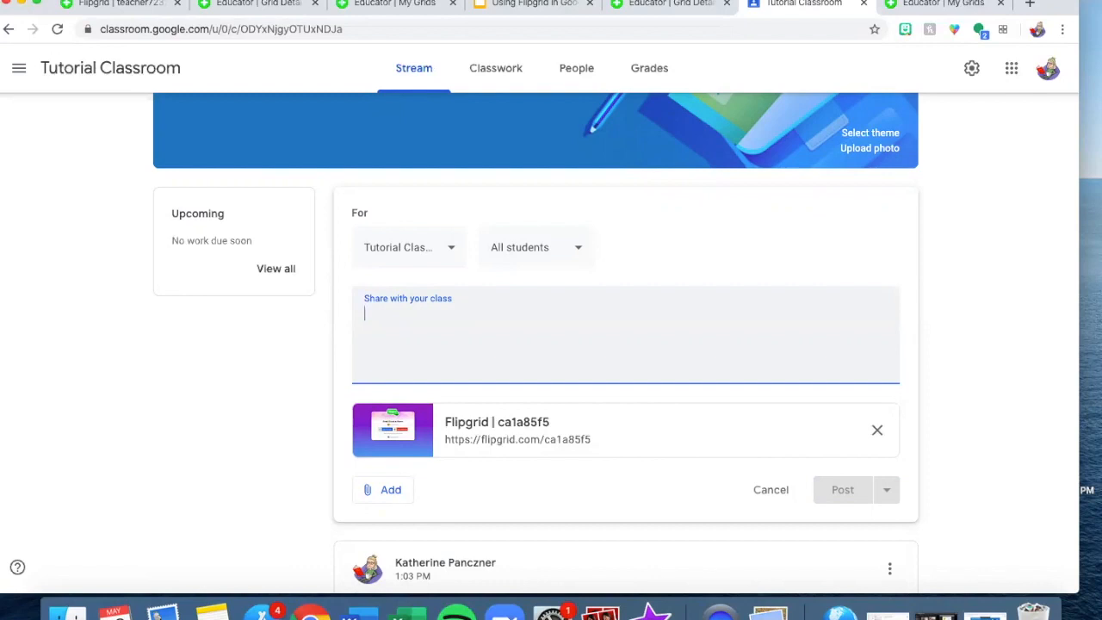
pyautogui.write('This is a fun new tool for sh')
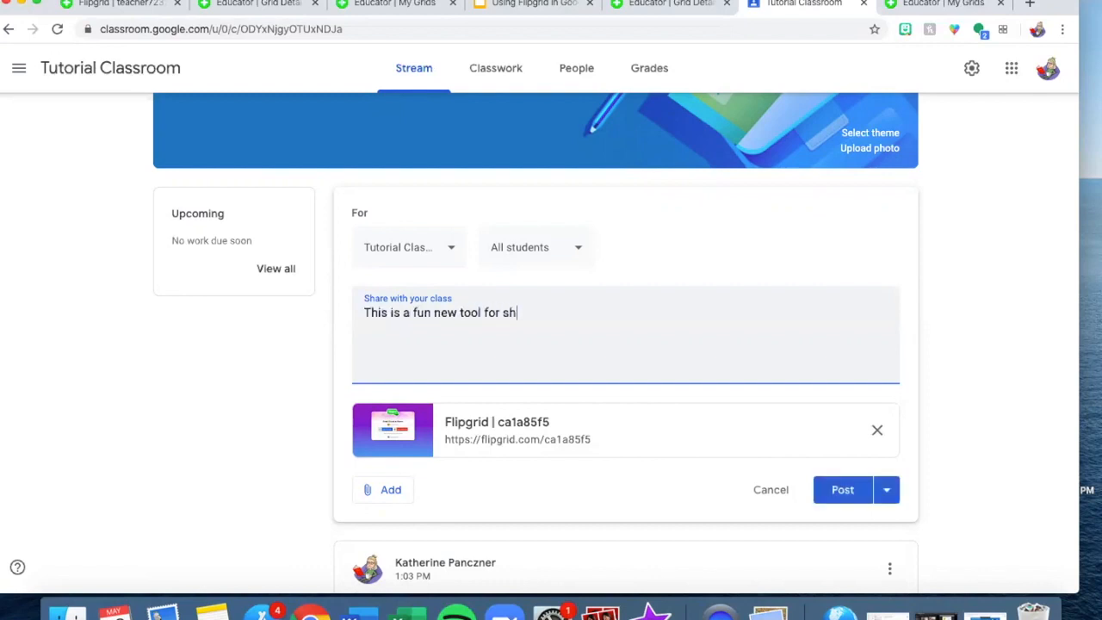
pyautogui.write('aring videos with the ')
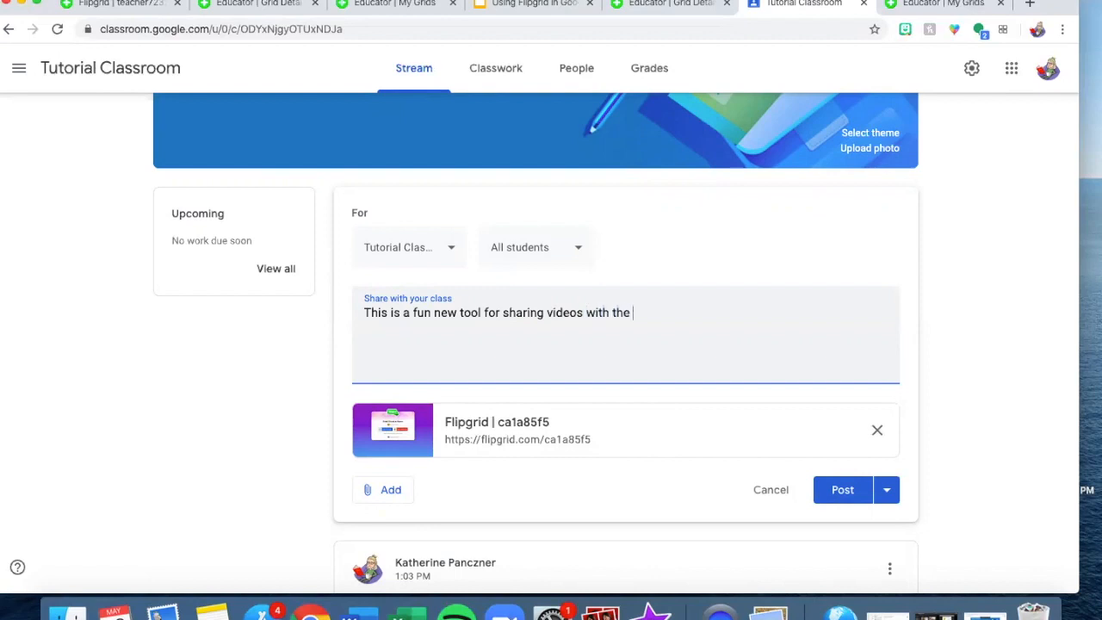
pyautogui.write('class and your teacher. Please click')
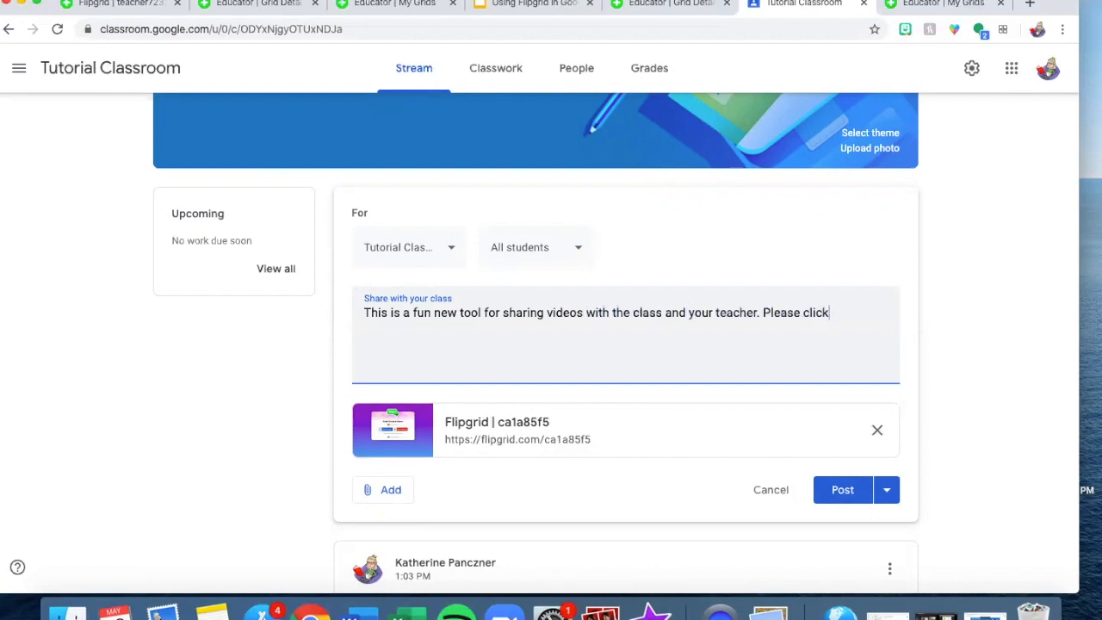
pyautogui.write(' on the link and log ')
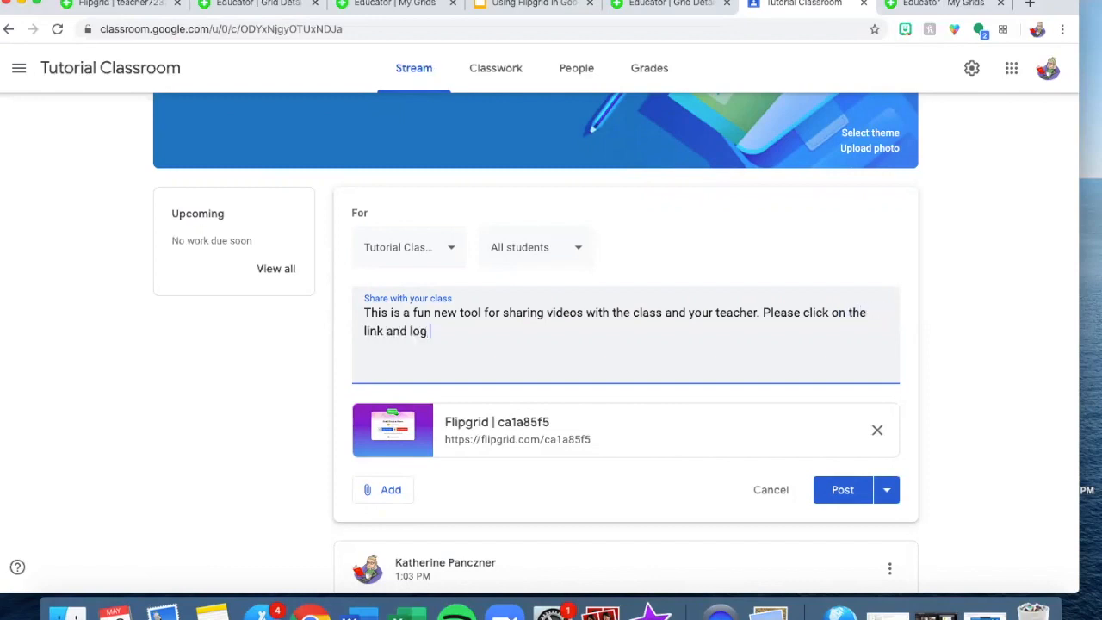
pyautogui.write('in with Google emial')
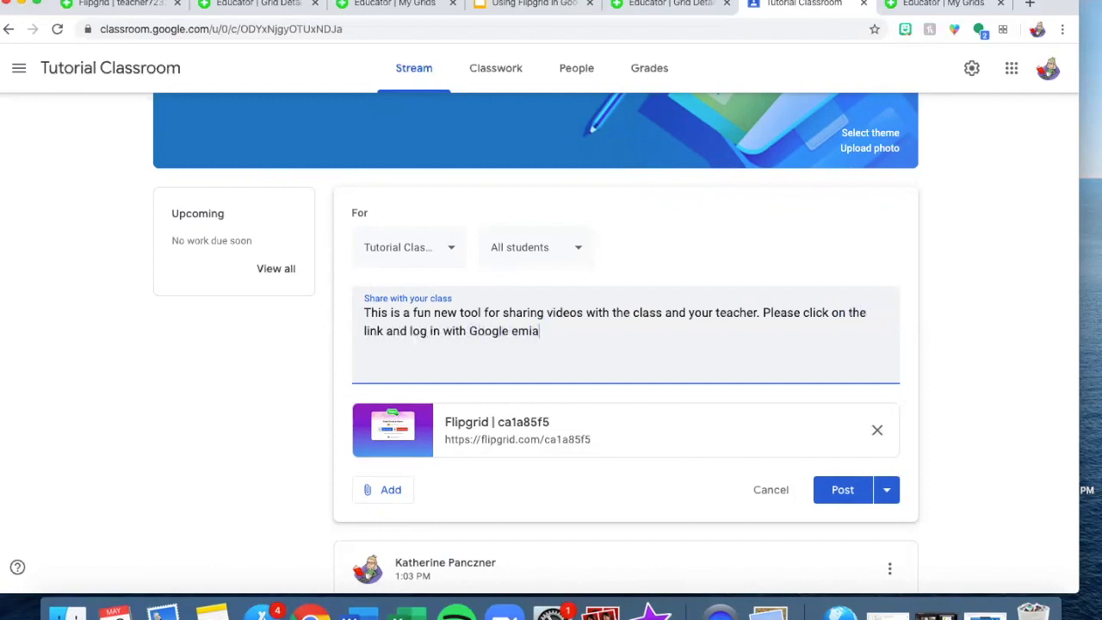
pyautogui.press('BackSpace')
pyautogui.press('BackSpace')
pyautogui.press('BackSpace')
pyautogui.press('BackSpace')
pyautogui.write('ith Google email if needed.')
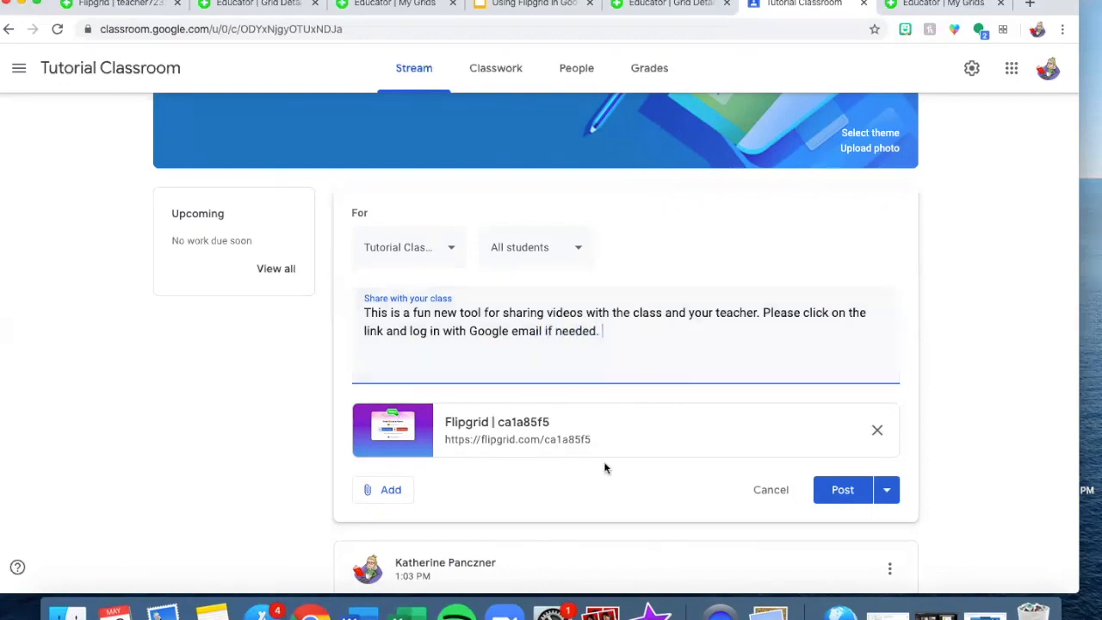
pyautogui.click(836, 485)
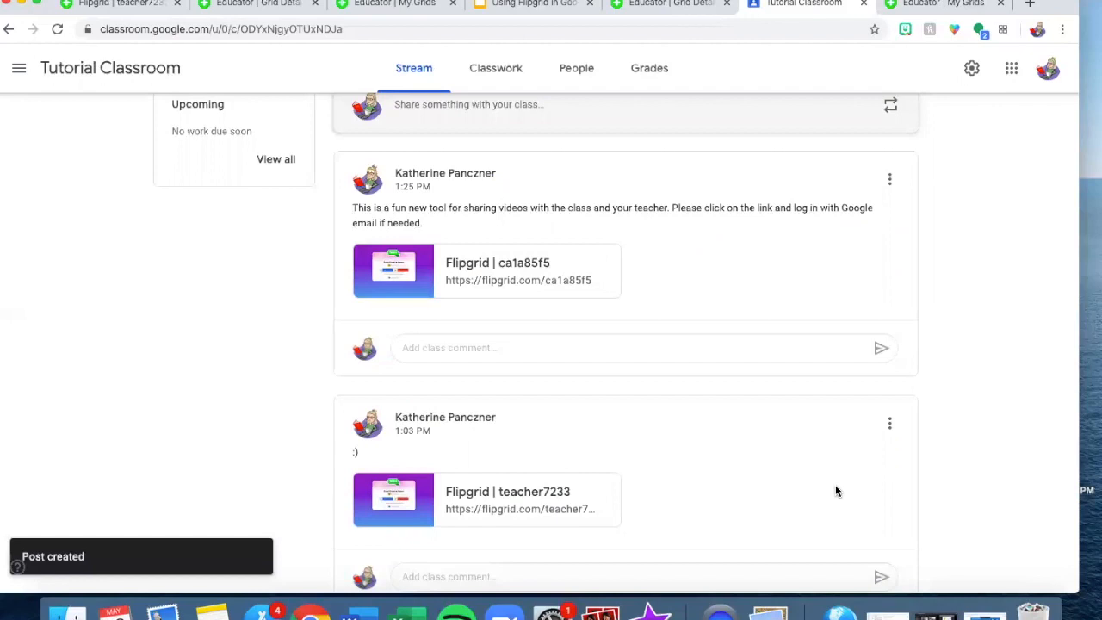
pyautogui.click(528, 284)
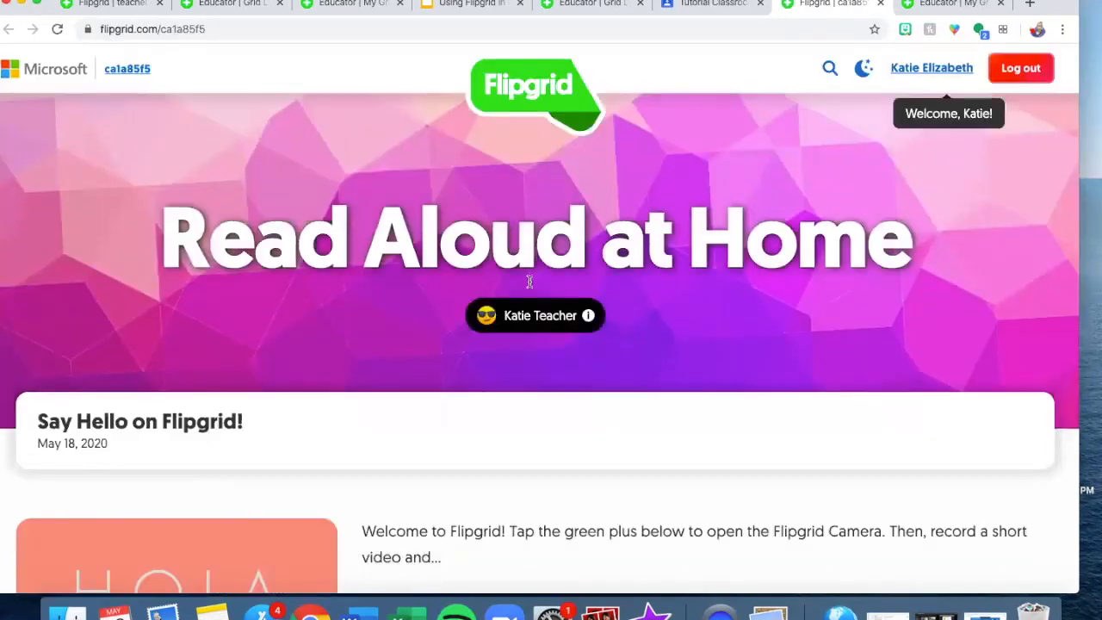
pyautogui.scroll(-5, 529, 287)
pyautogui.scroll(3, 528, 287)
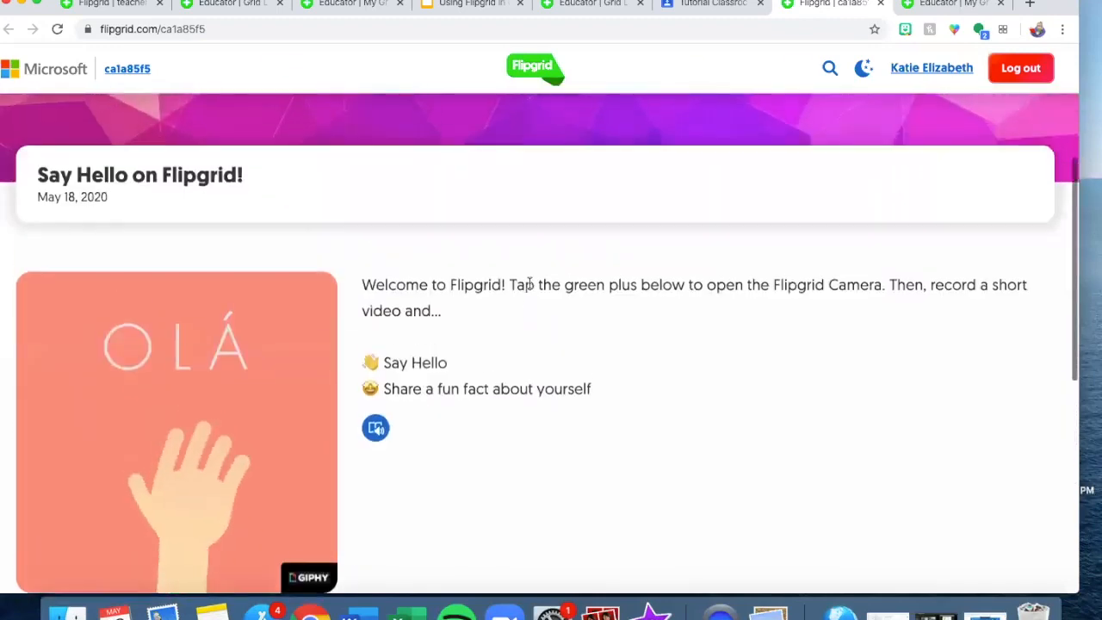
pyautogui.scroll(3, 529, 284)
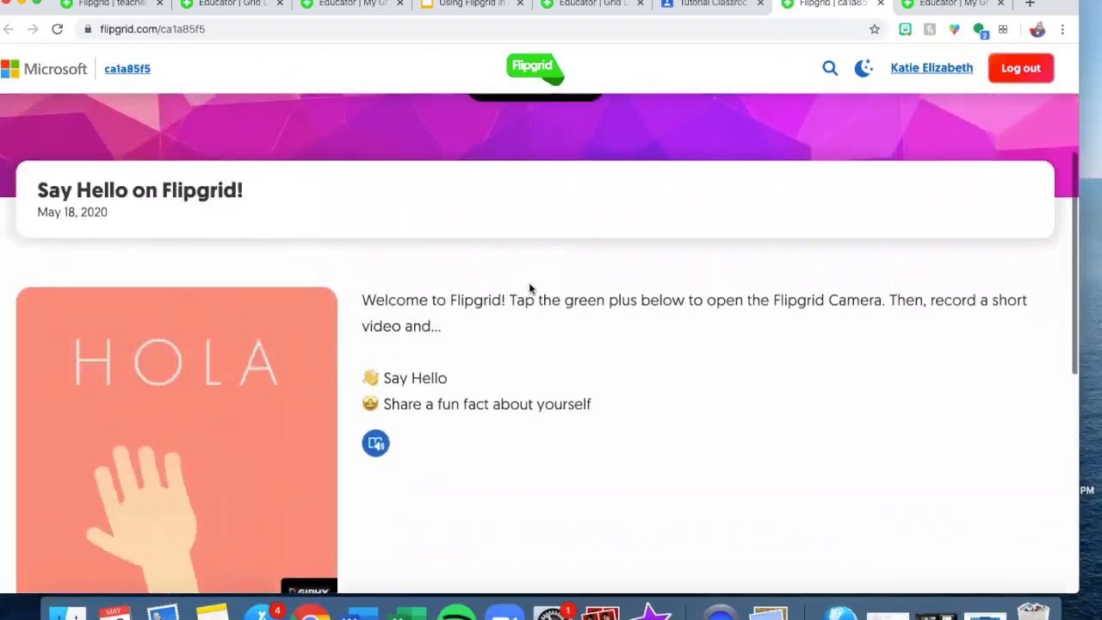
pyautogui.scroll(3, 530, 289)
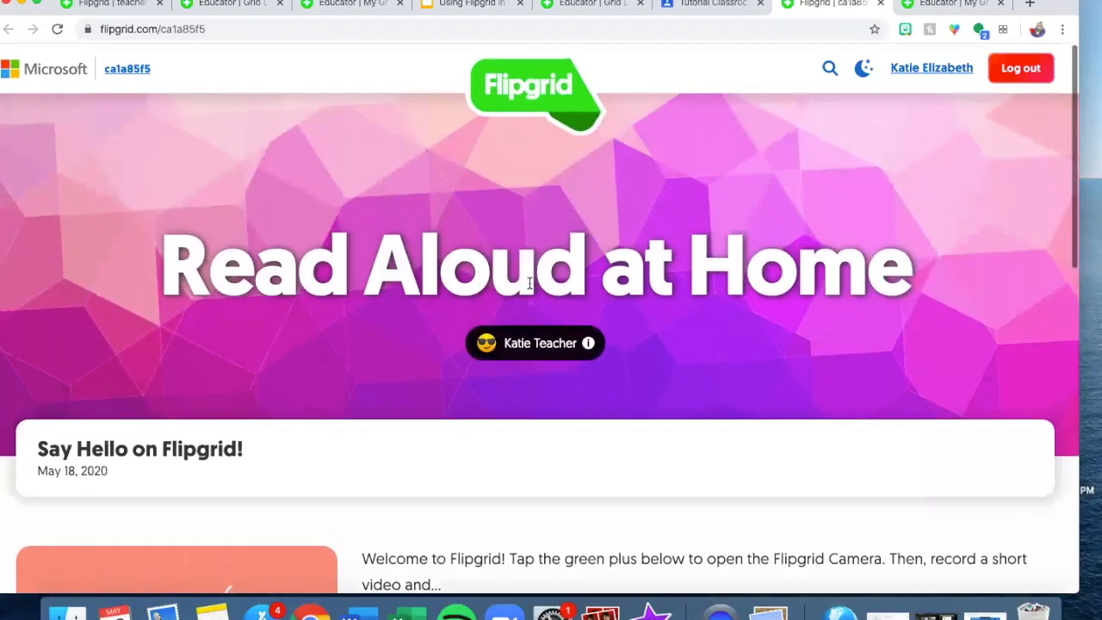
pyautogui.scroll(-7, 530, 284)
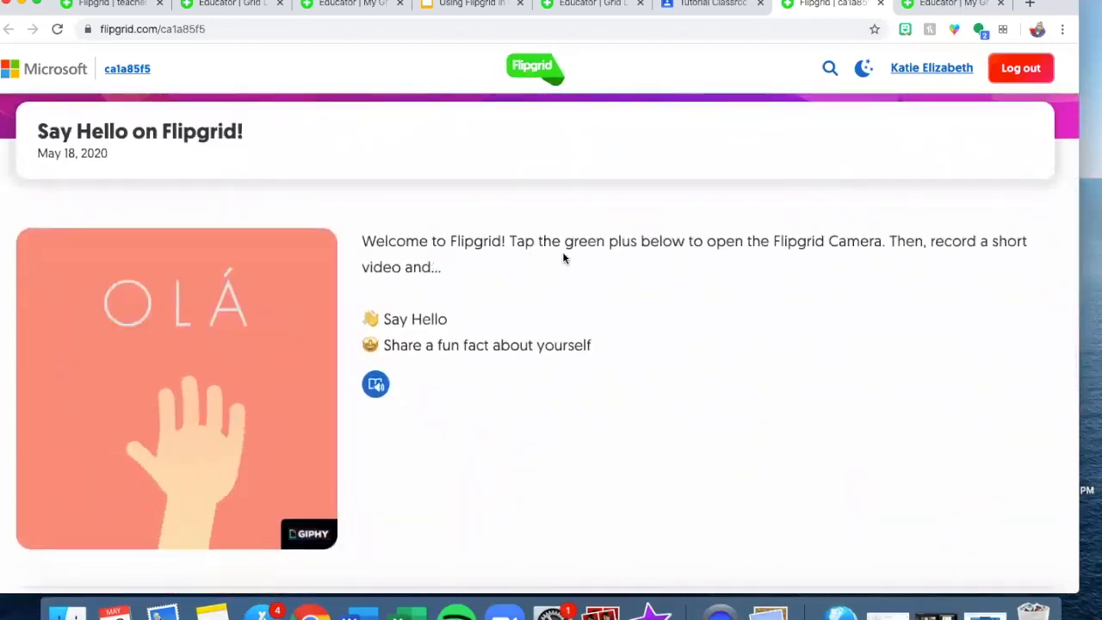
pyautogui.scroll(-1, 564, 259)
pyautogui.scroll(-8, 563, 258)
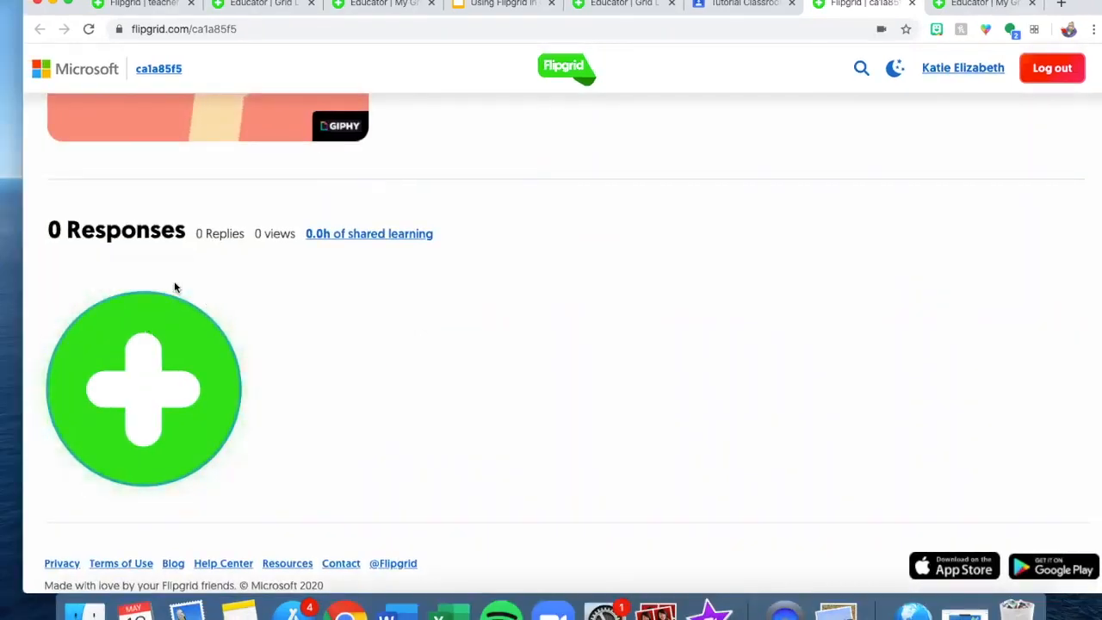
# - Record a response video with a pause and resume, then move past review to the selfie step
pyautogui.click(129, 370)
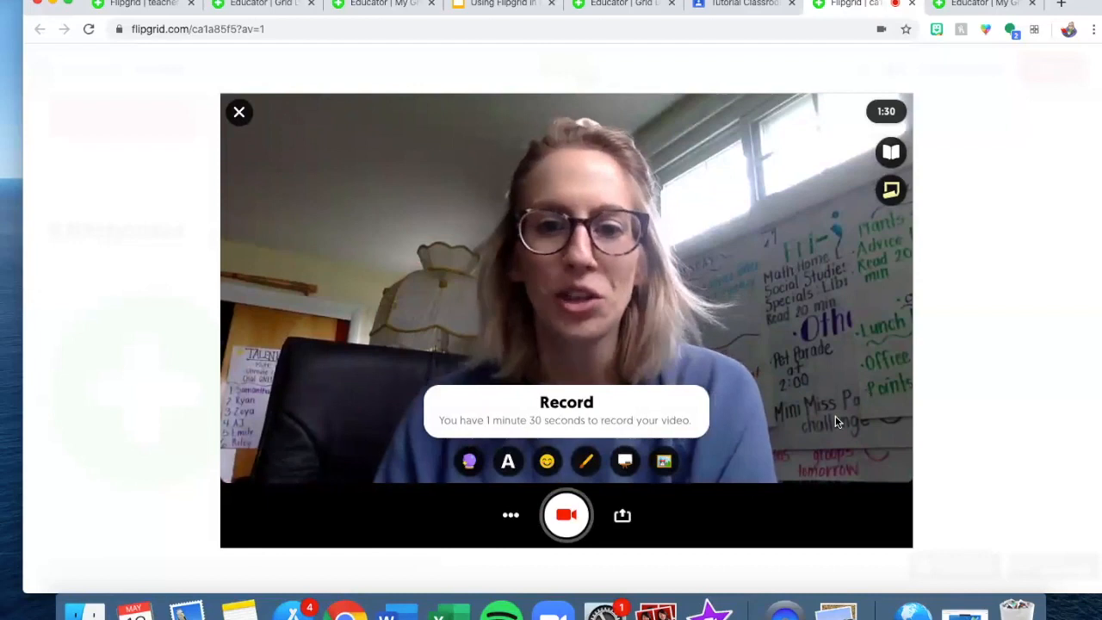
pyautogui.click(569, 517)
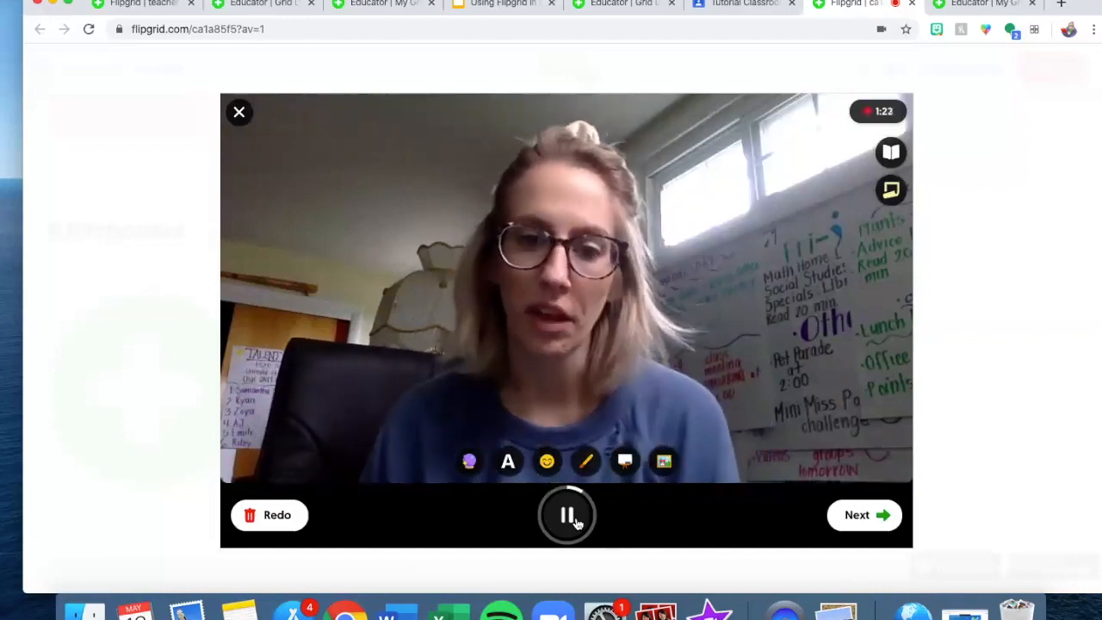
pyautogui.click(577, 523)
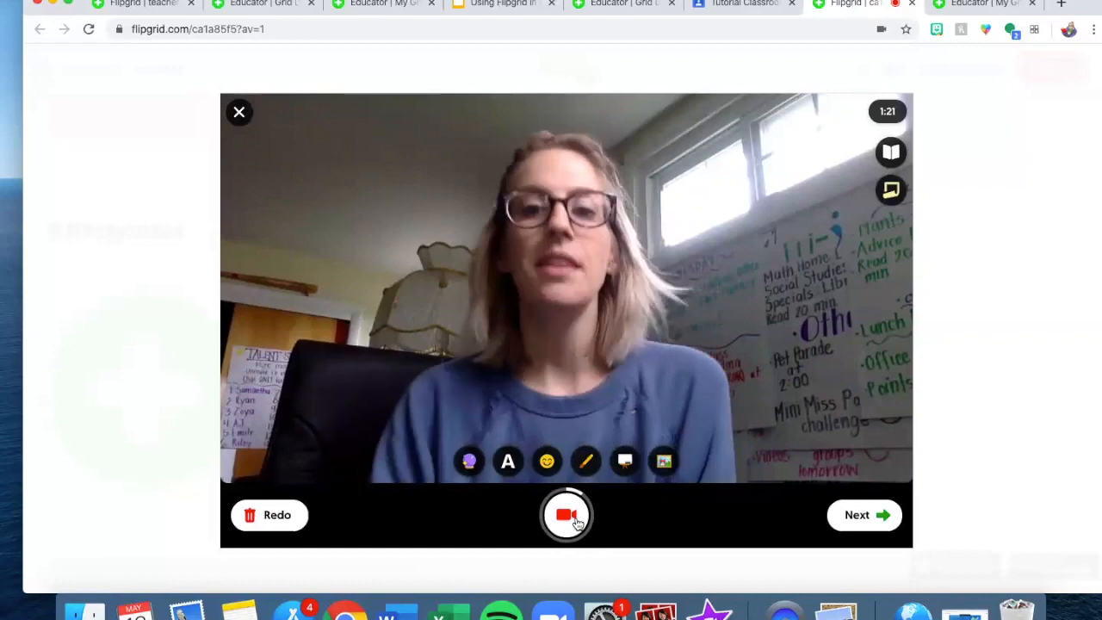
pyautogui.click(577, 523)
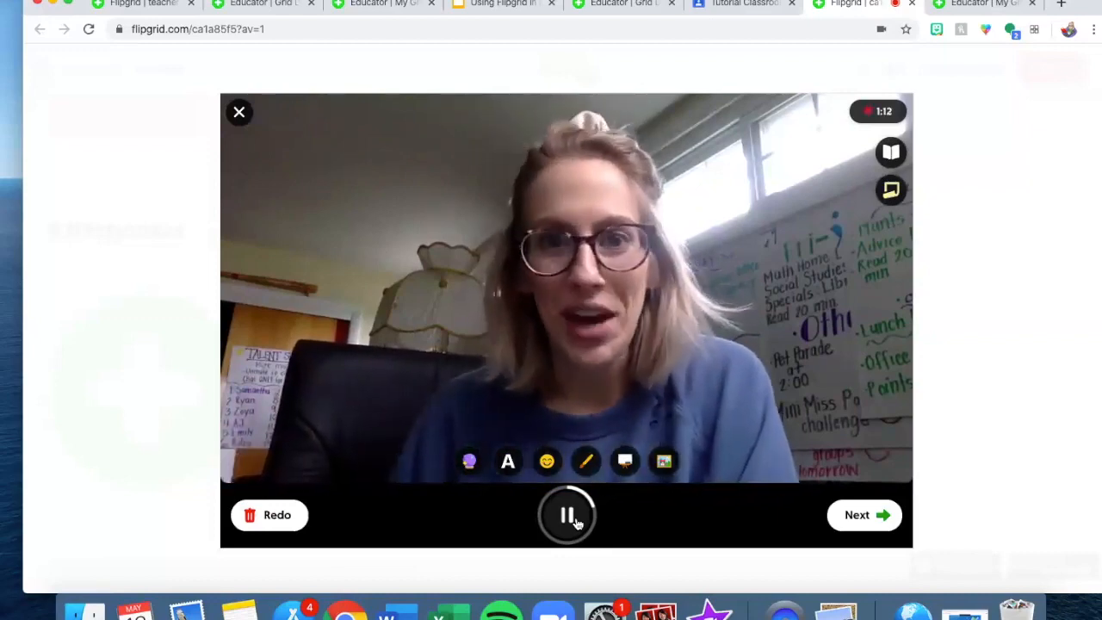
pyautogui.click(575, 520)
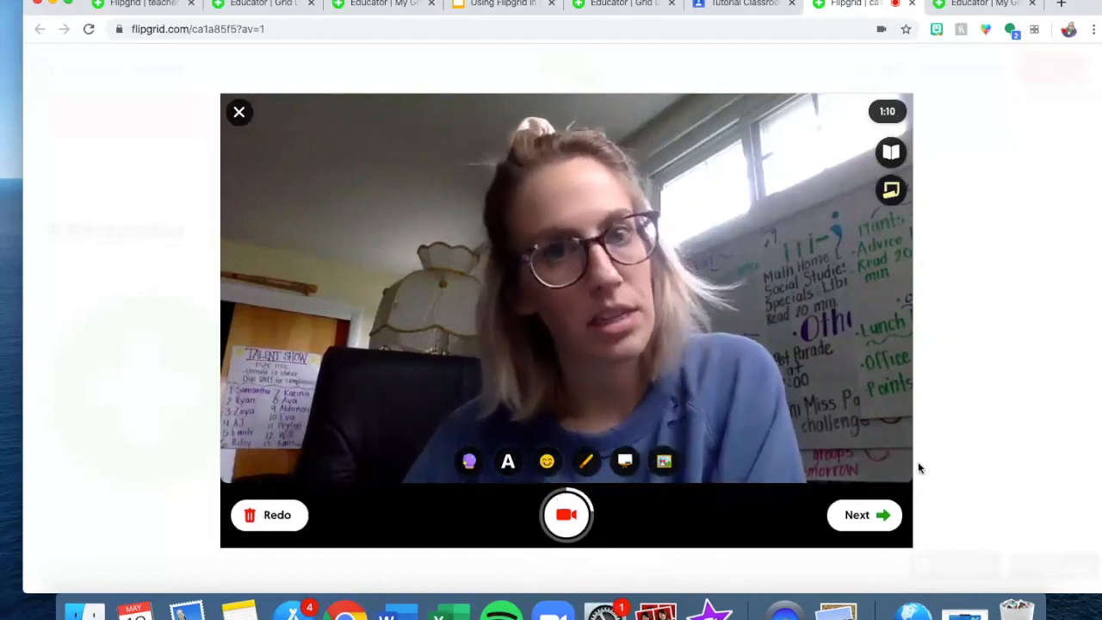
pyautogui.click(882, 515)
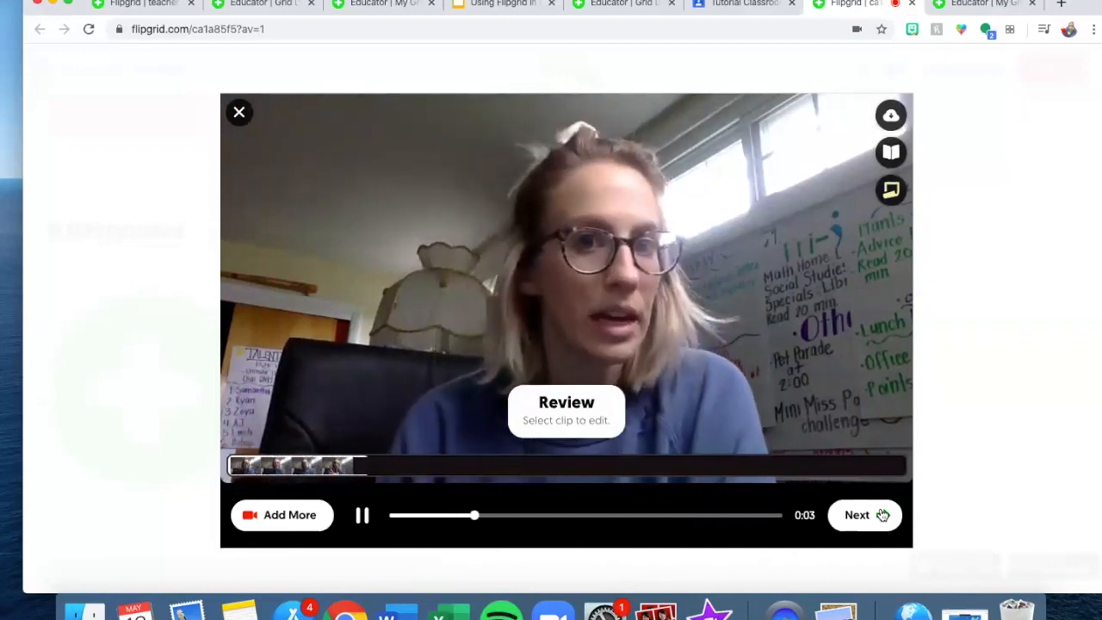
pyautogui.click(882, 515)
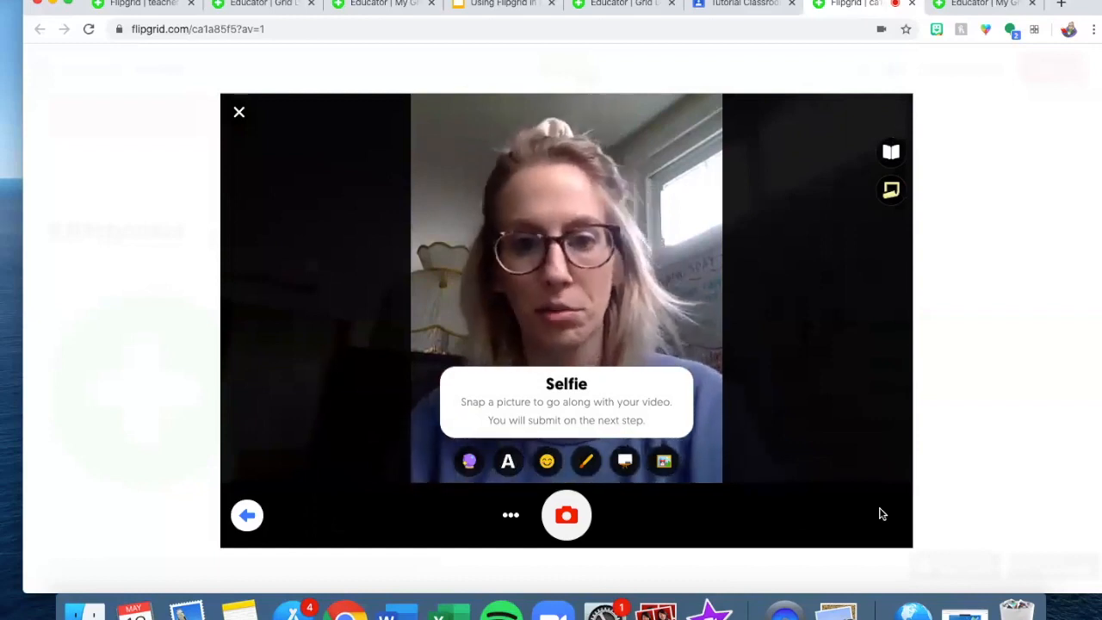
# - Take a selfie without adding stickers and continue to the submission form
pyautogui.click(568, 516)
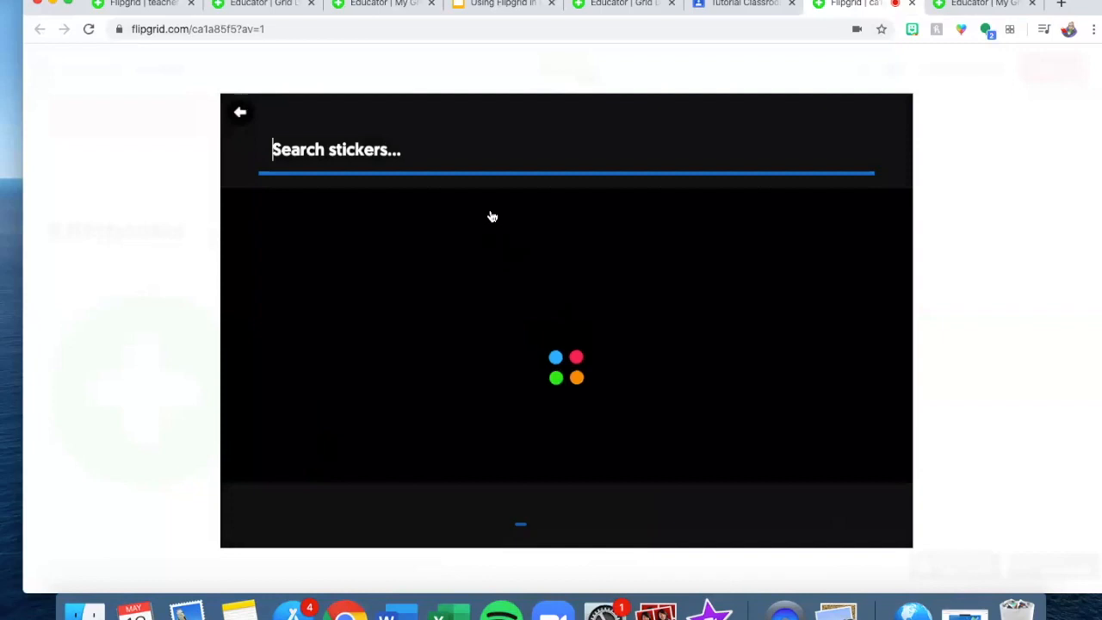
pyautogui.click(242, 114)
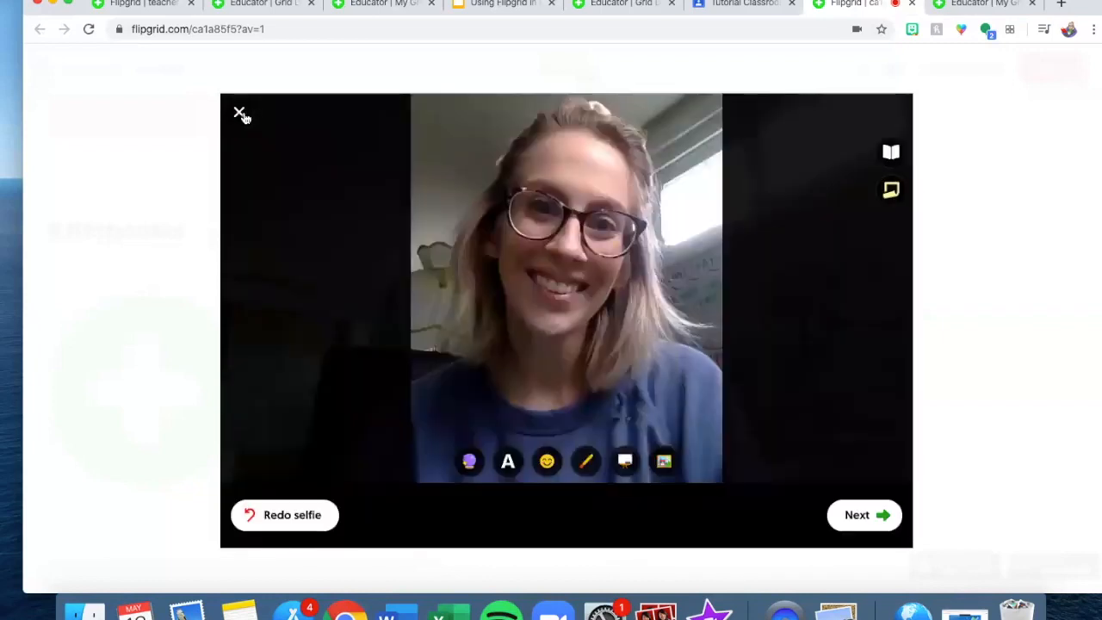
pyautogui.click(858, 516)
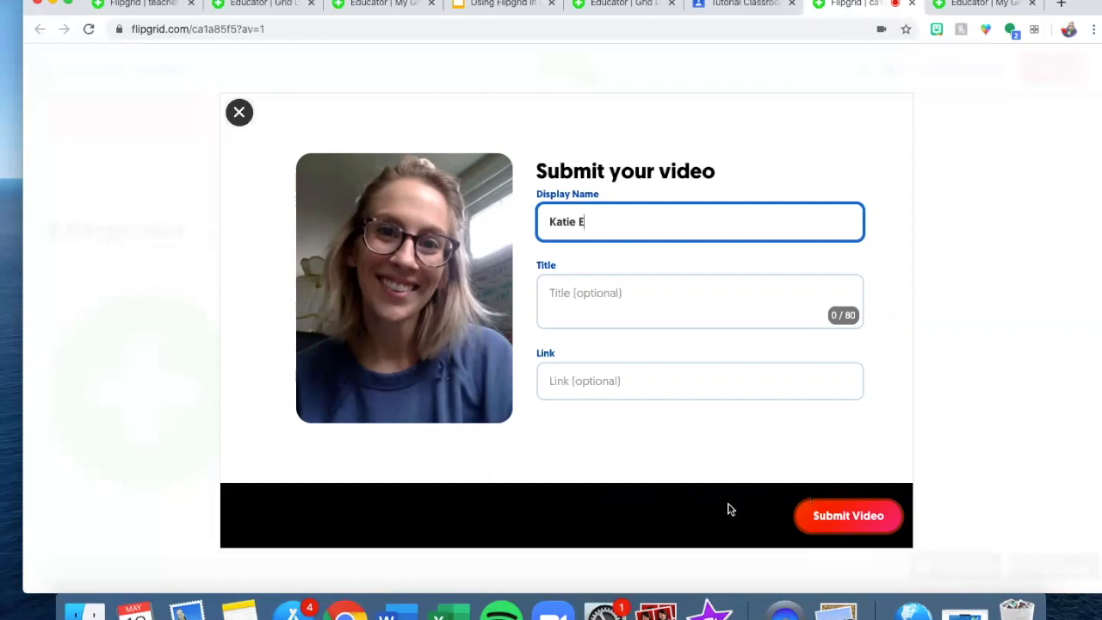
# - Replace the prefilled display name, submit the video response, and dismiss the confirmation
pyautogui.press('super+a')
pyautogui.write('Mis')
pyautogui.click(877, 526)
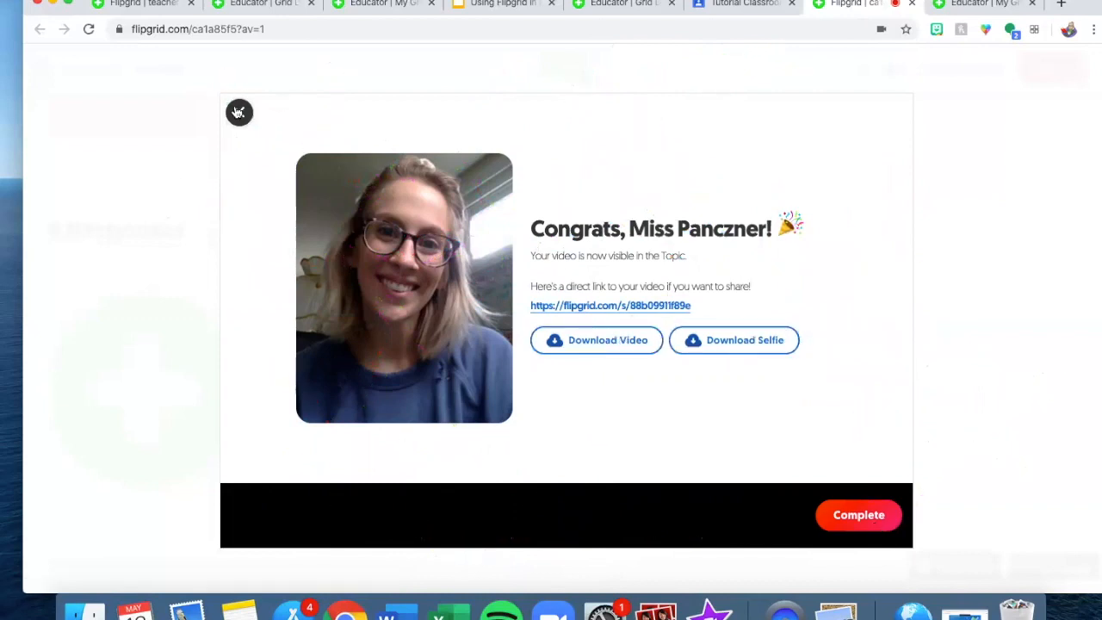
pyautogui.click(238, 112)
pyautogui.scroll(5, 752, 229)
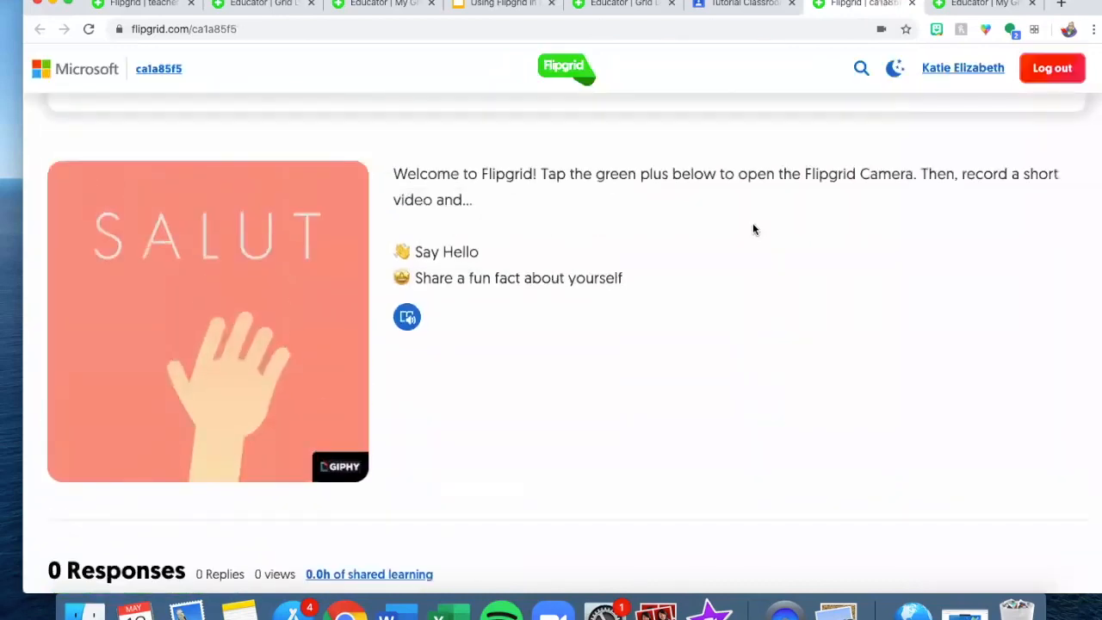
pyautogui.scroll(-5, 753, 229)
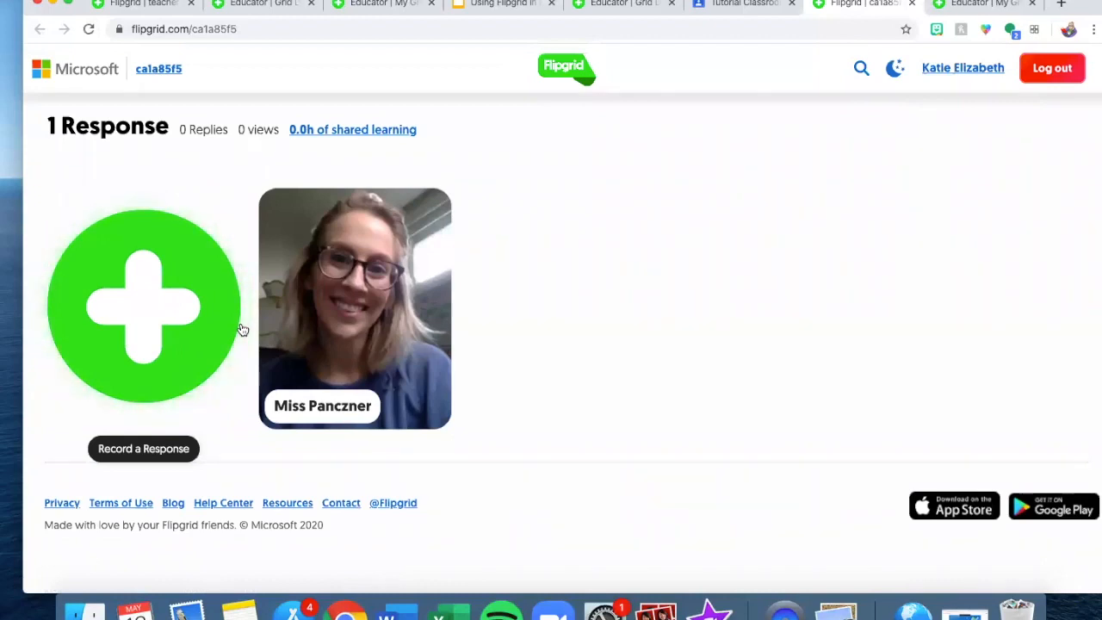
# - Check the posted response, switch to the Educator dashboard, and open the Read Aloud at Home grid
pyautogui.scroll(5, 241, 322)
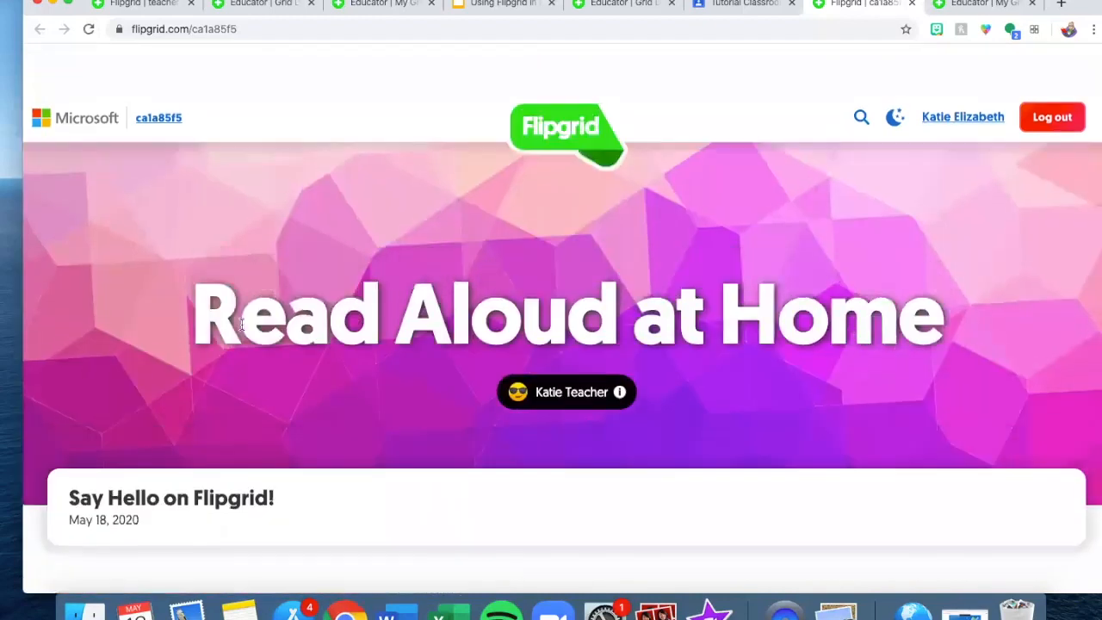
pyautogui.scroll(-1, 241, 323)
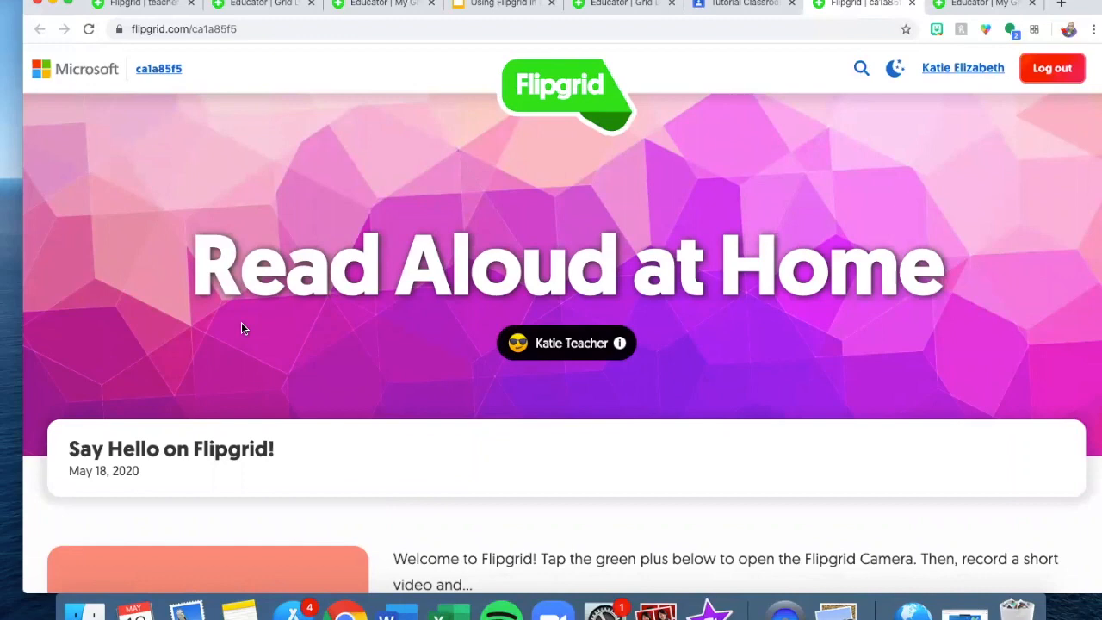
pyautogui.scroll(-5, 241, 323)
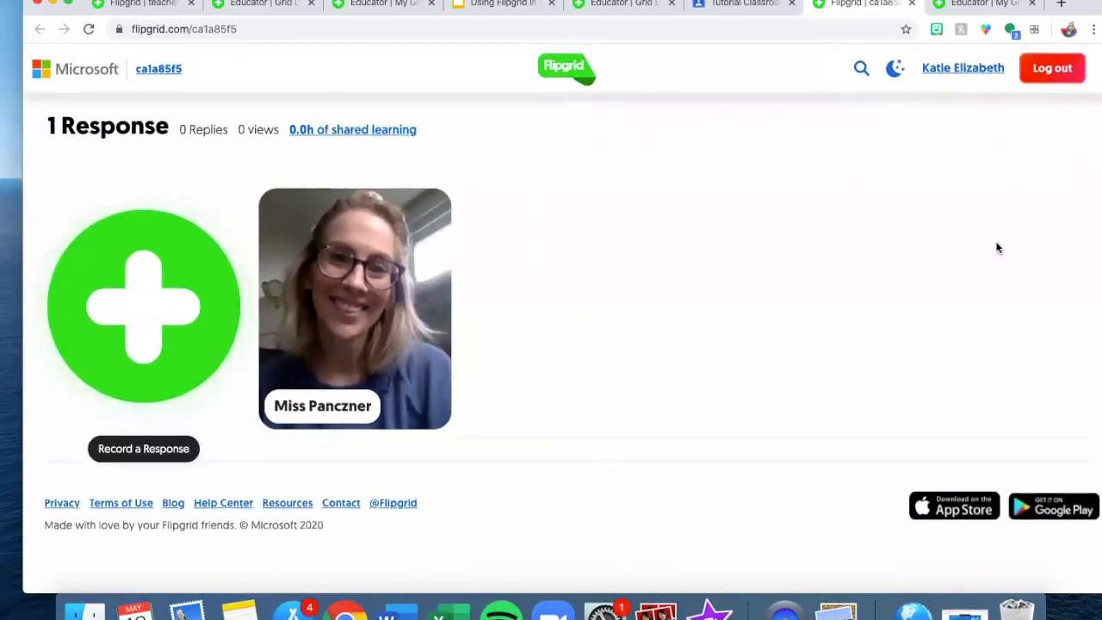
pyautogui.scroll(5, 772, 364)
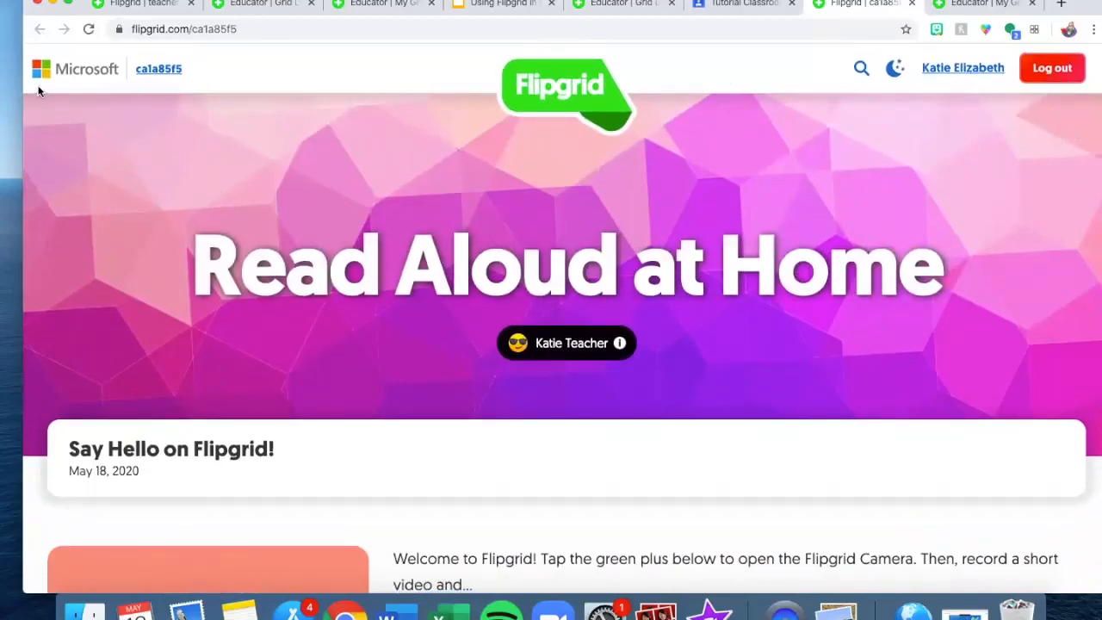
pyautogui.click(975, 76)
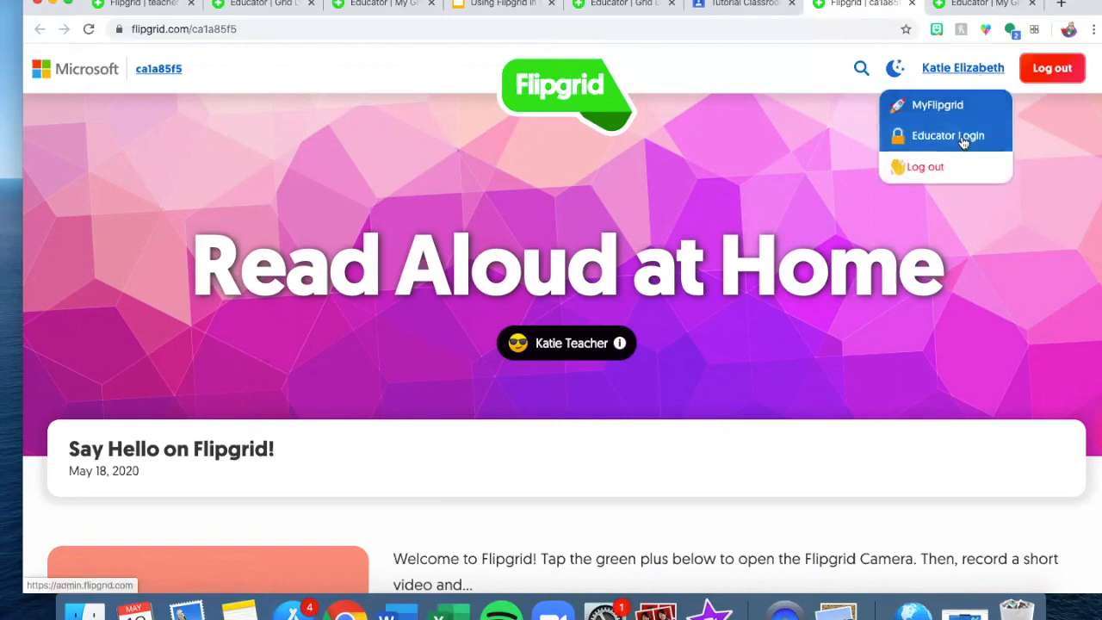
pyautogui.click(924, 138)
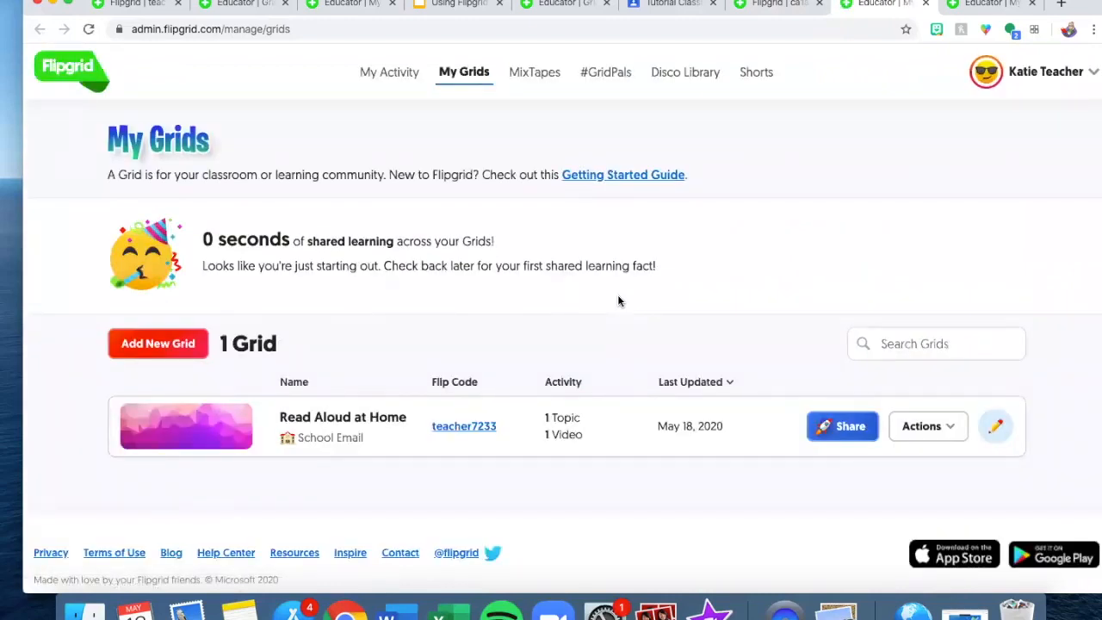
pyautogui.scroll(-1, 617, 301)
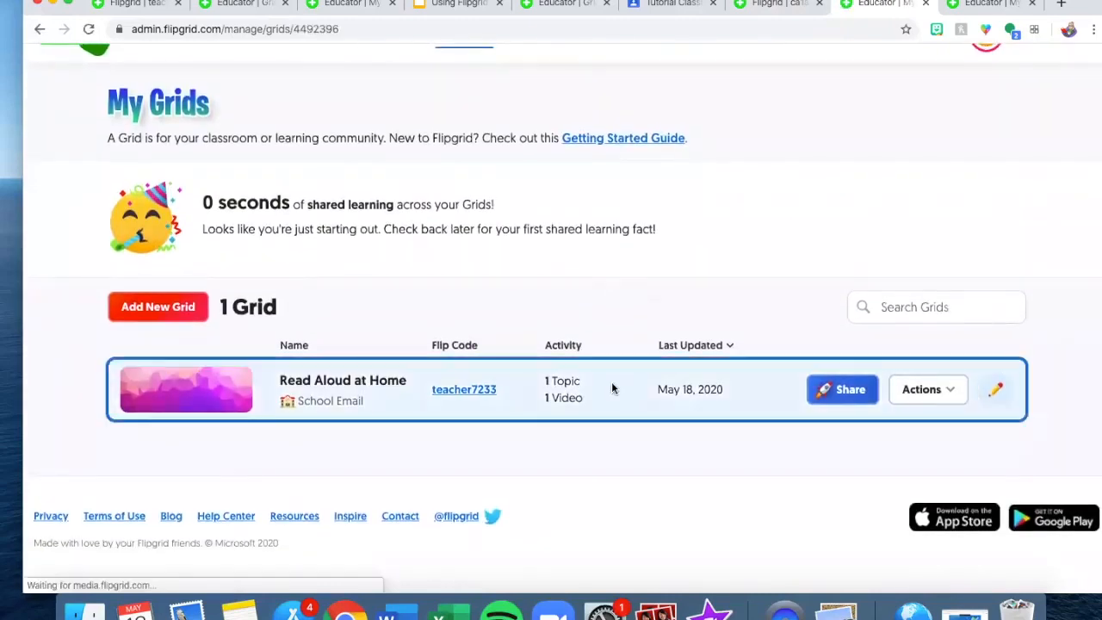
pyautogui.click(613, 386)
# - Open the Say Hello on Flipgrid! topic and its single submitted response video
pyautogui.scroll(-3, 613, 388)
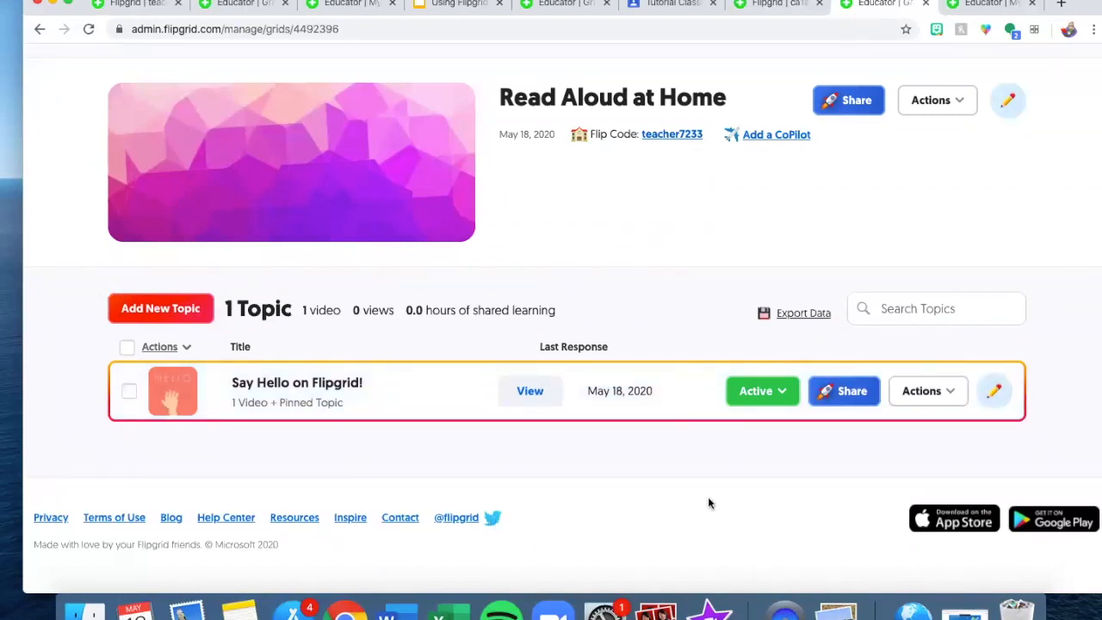
pyautogui.click(662, 403)
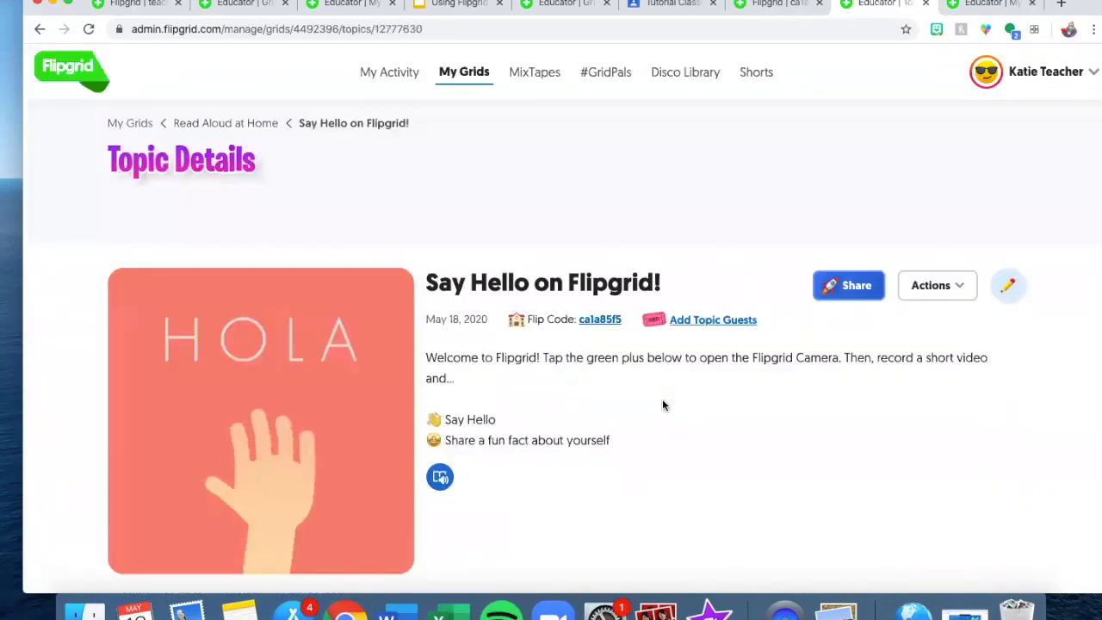
pyautogui.scroll(-5, 662, 399)
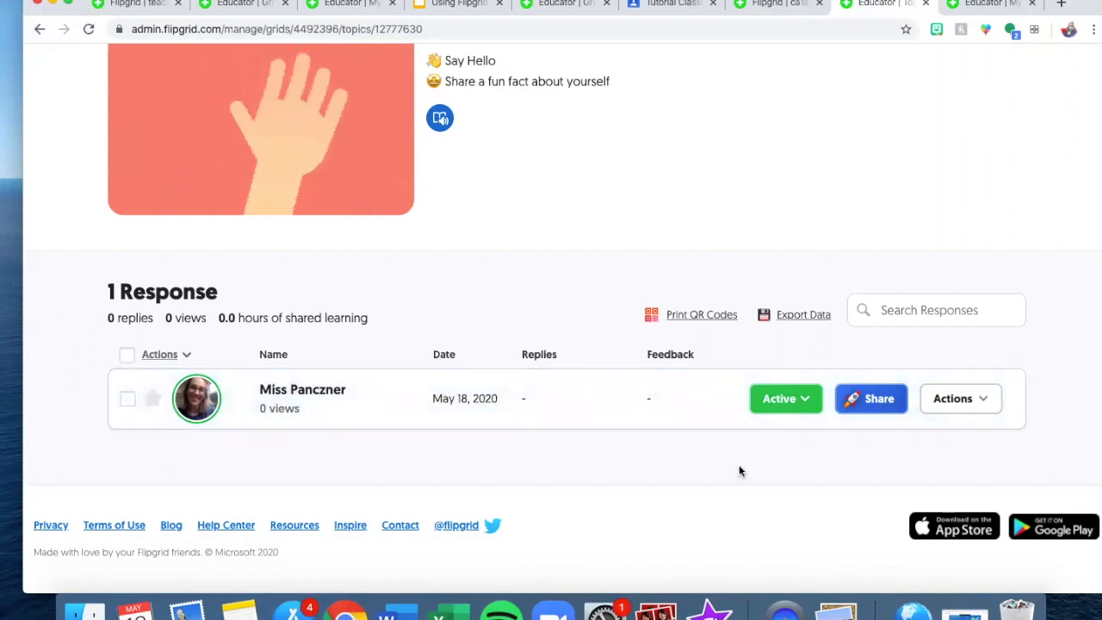
pyautogui.click(435, 416)
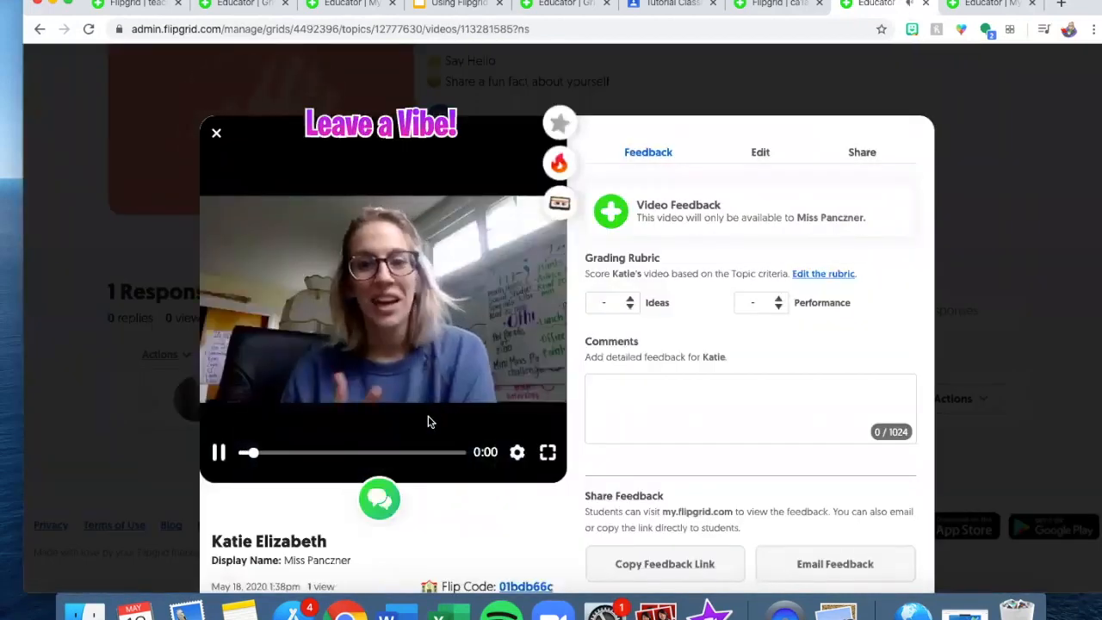
# - Pause the response video and preview the reply recorder, then return to Topic Details
pyautogui.click(218, 453)
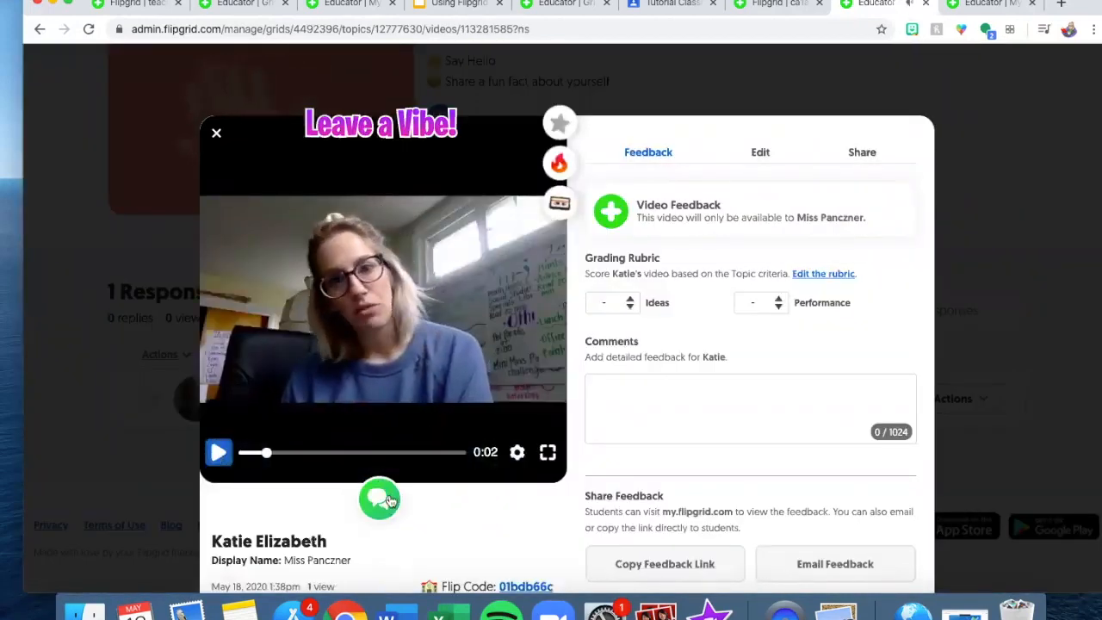
pyautogui.click(385, 496)
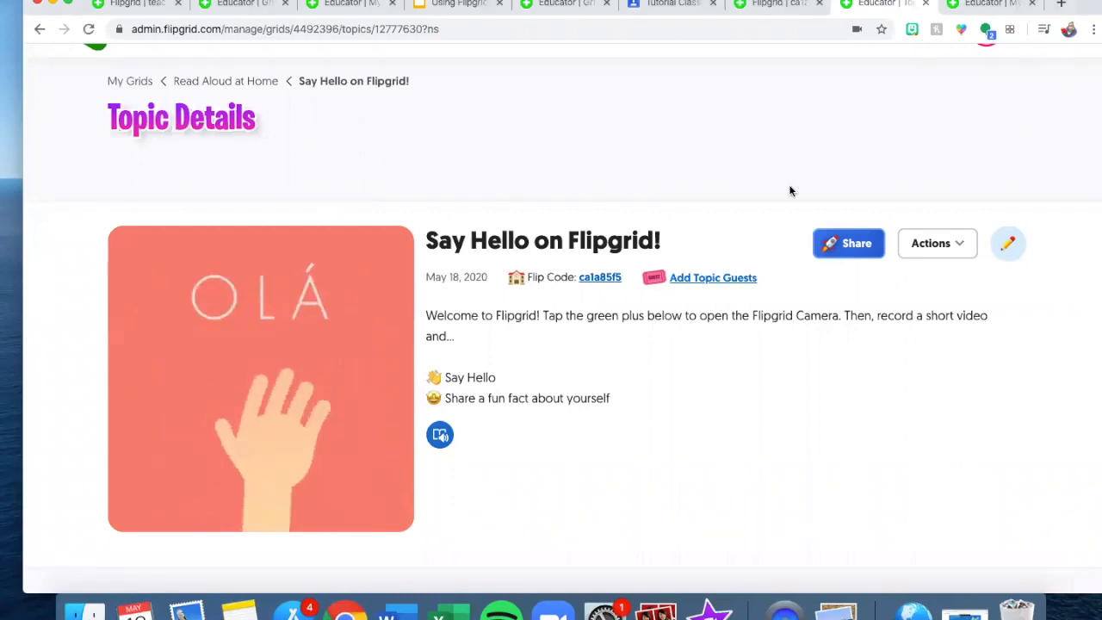
pyautogui.scroll(-5, 770, 213)
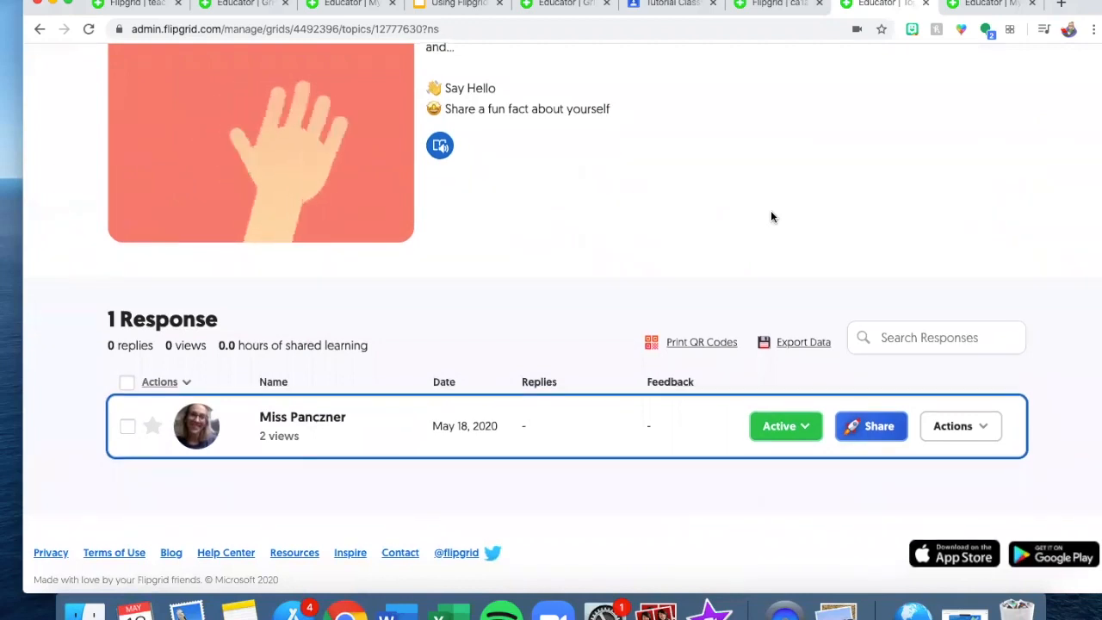
# - Scroll through the Say Hello on Flipgrid! topic, then go back to the Read Aloud at Home grid
pyautogui.scroll(3, 772, 215)
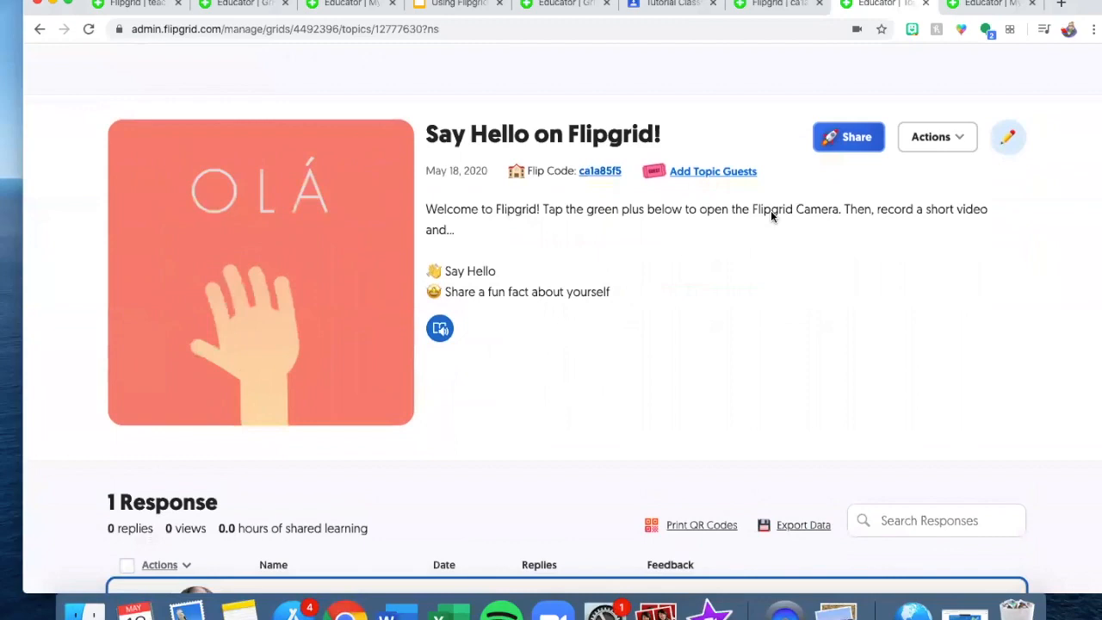
pyautogui.scroll(3, 771, 216)
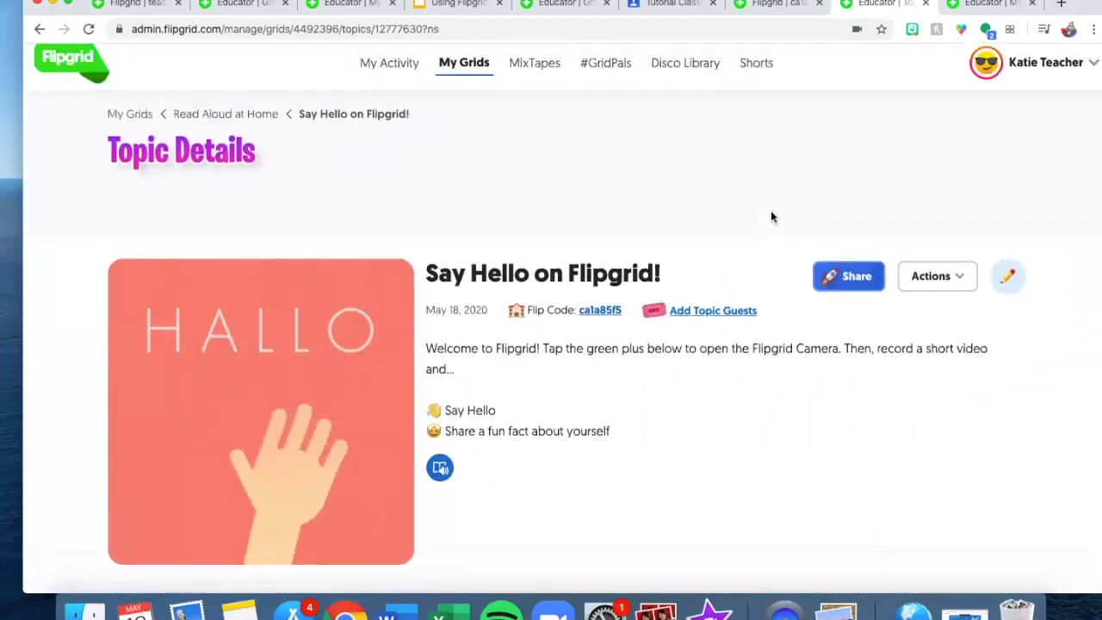
pyautogui.scroll(-5, 712, 352)
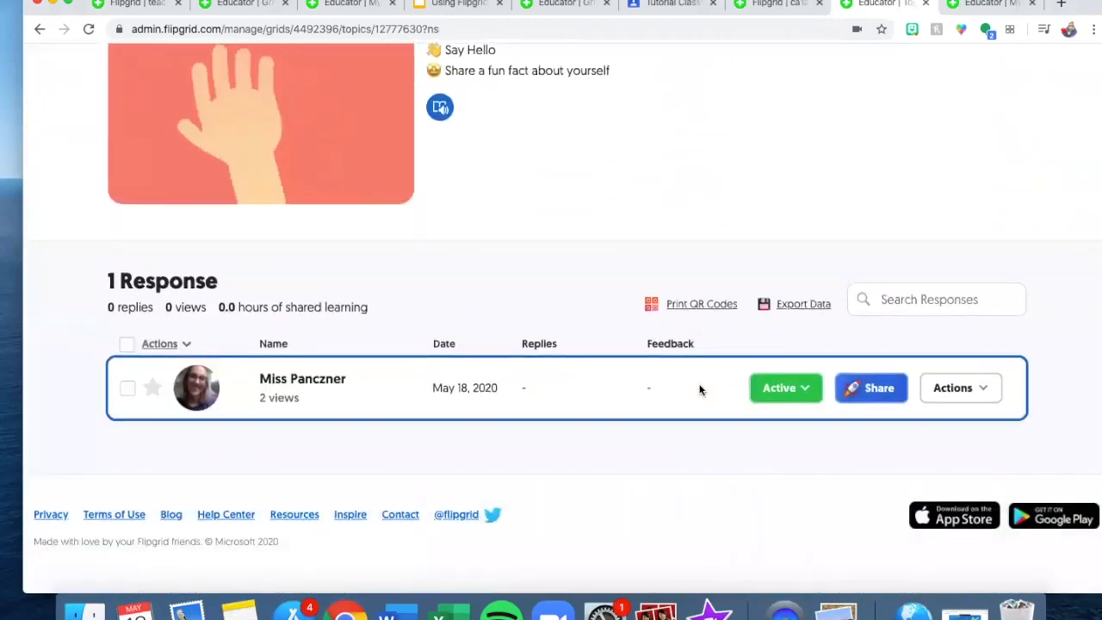
pyautogui.scroll(2, 699, 389)
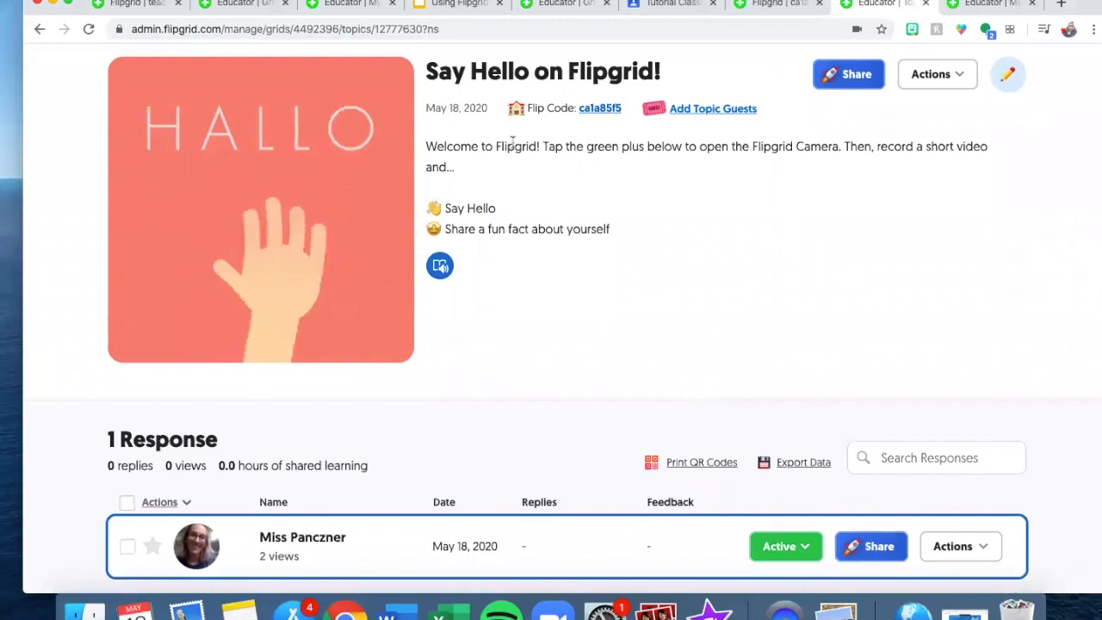
pyautogui.scroll(-2, 743, 234)
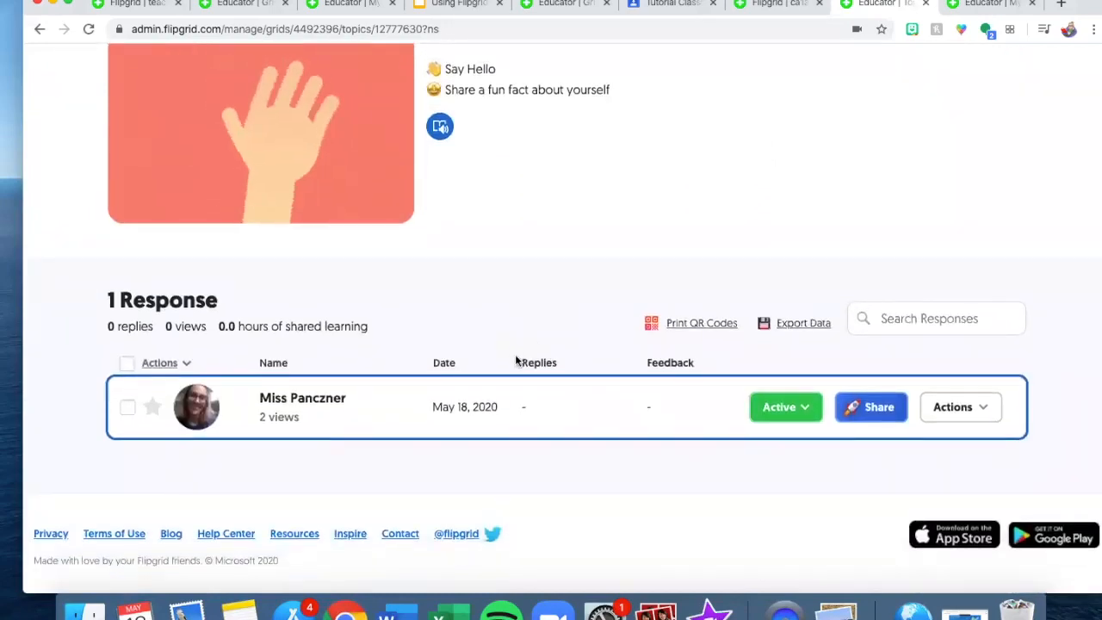
pyautogui.scroll(5, 516, 360)
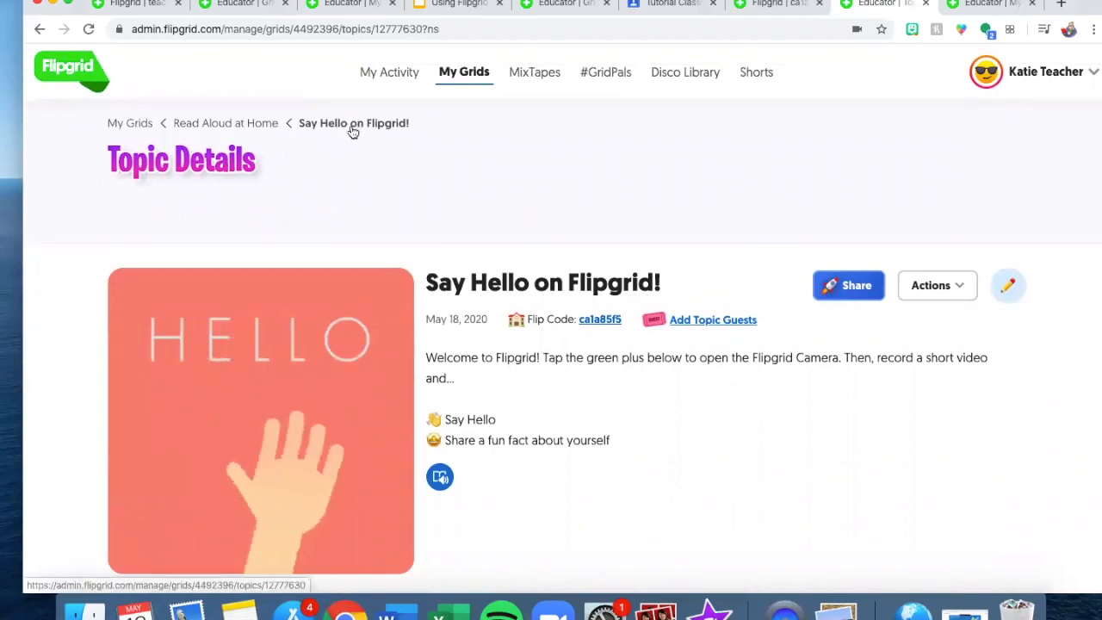
pyautogui.click(249, 125)
pyautogui.scroll(-2, 603, 394)
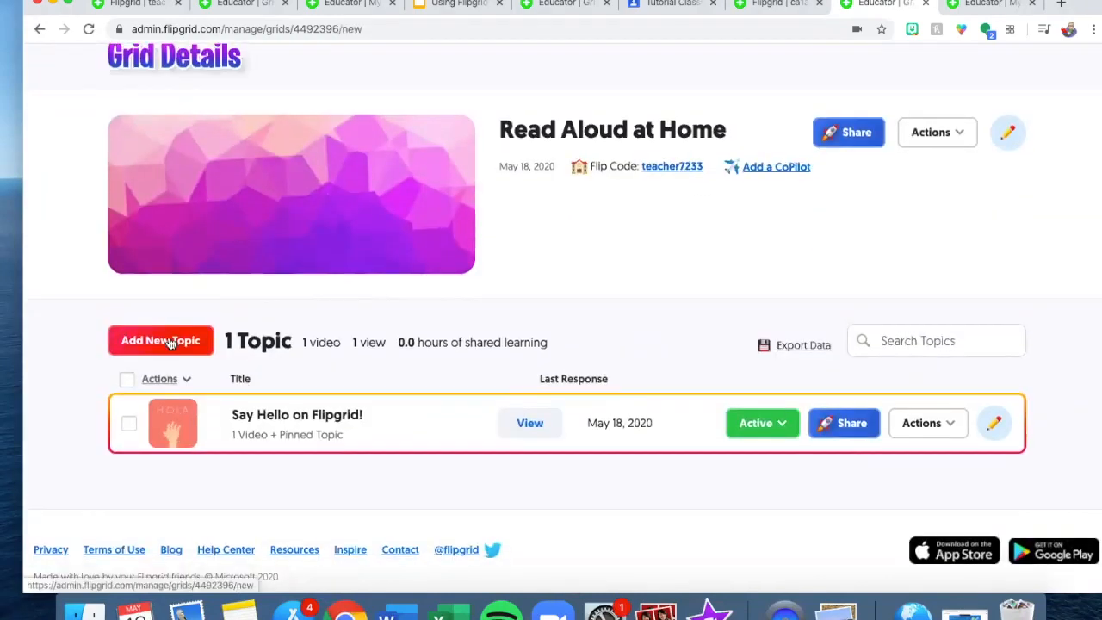
pyautogui.click(160, 341)
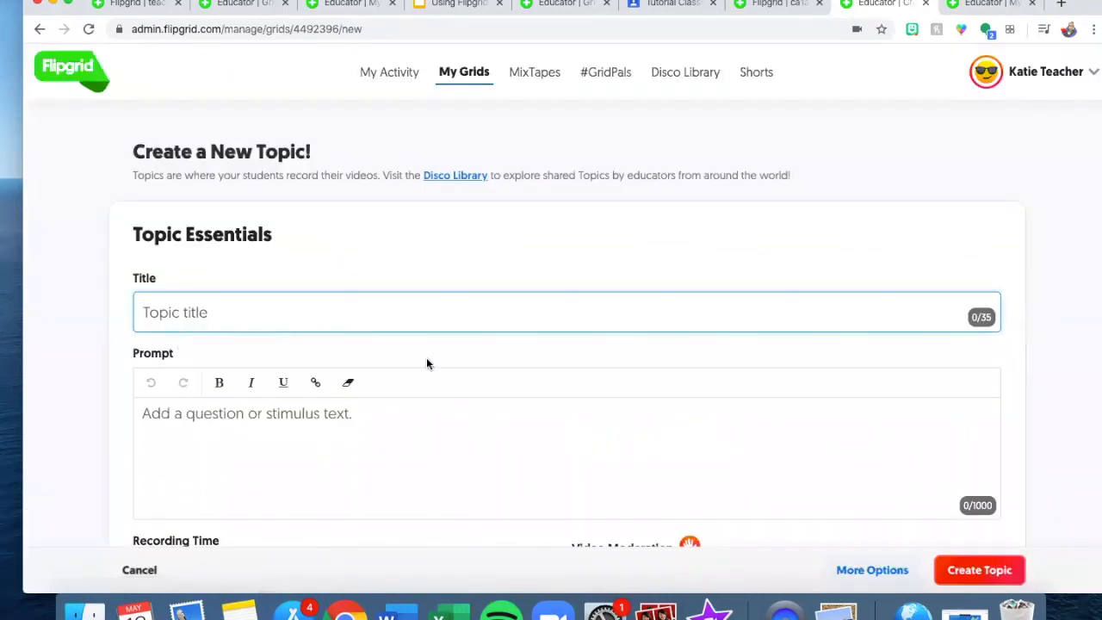
# - Title the new topic 'Monday Read aloud' and turn on video moderation
pyautogui.write('Monday Read')
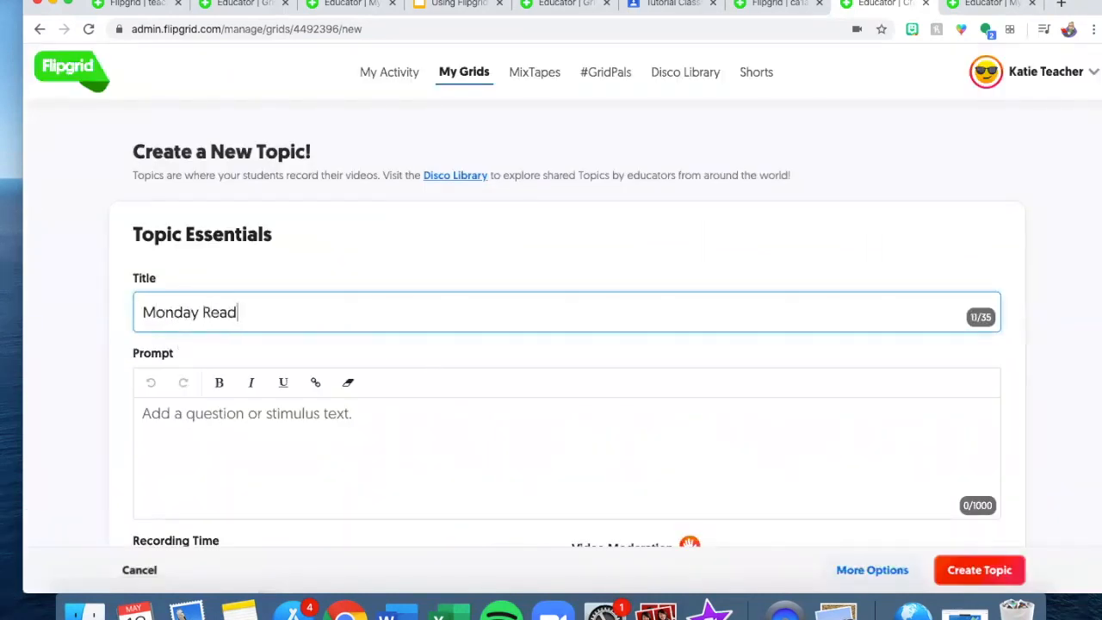
pyautogui.write(' aloud')
pyautogui.click(443, 425)
pyautogui.scroll(-2, 444, 426)
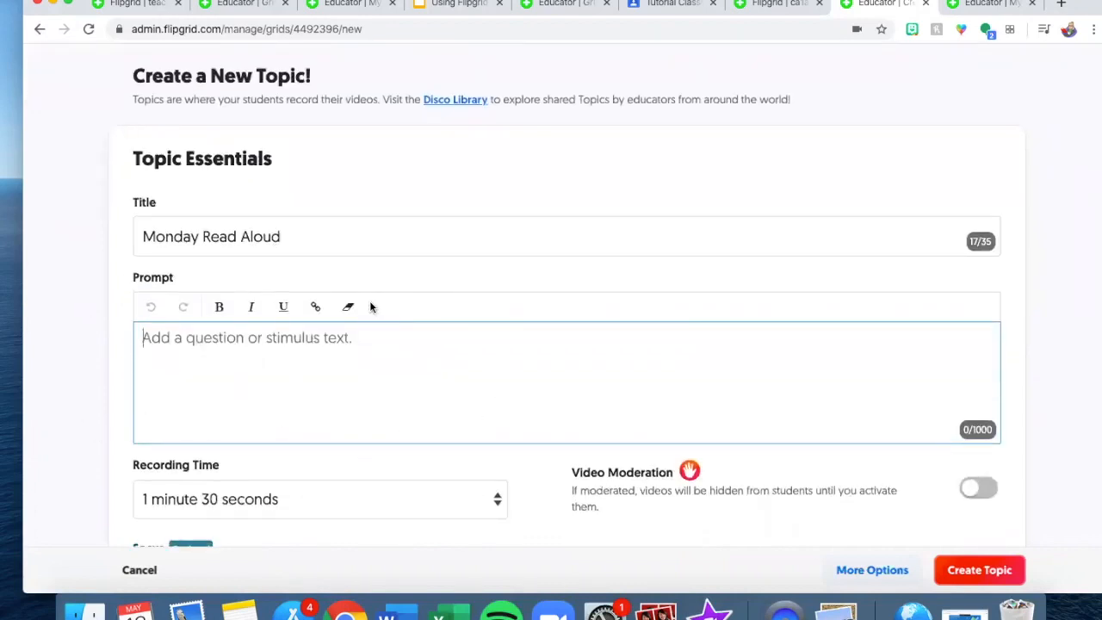
pyautogui.scroll(-3, 369, 307)
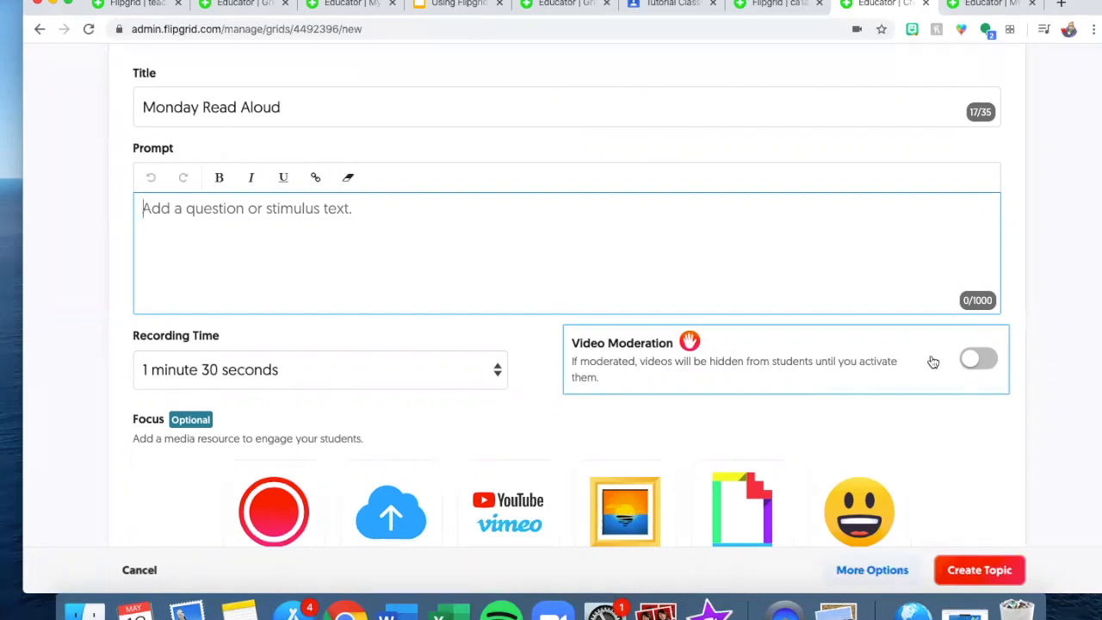
pyautogui.scroll(-1, 931, 359)
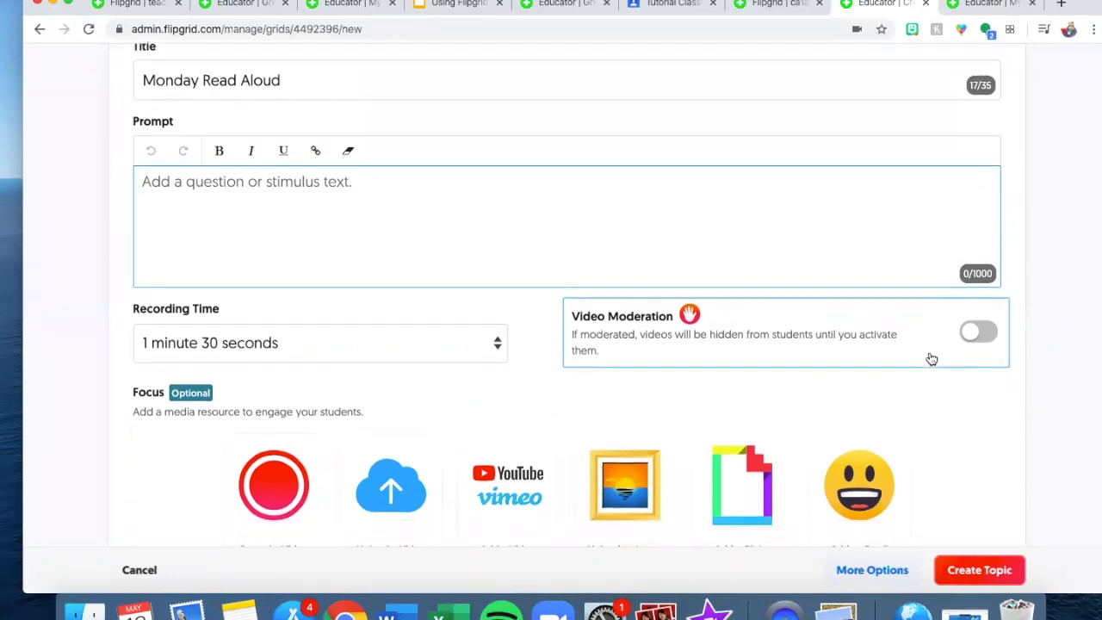
pyautogui.click(968, 334)
pyautogui.scroll(-5, 695, 397)
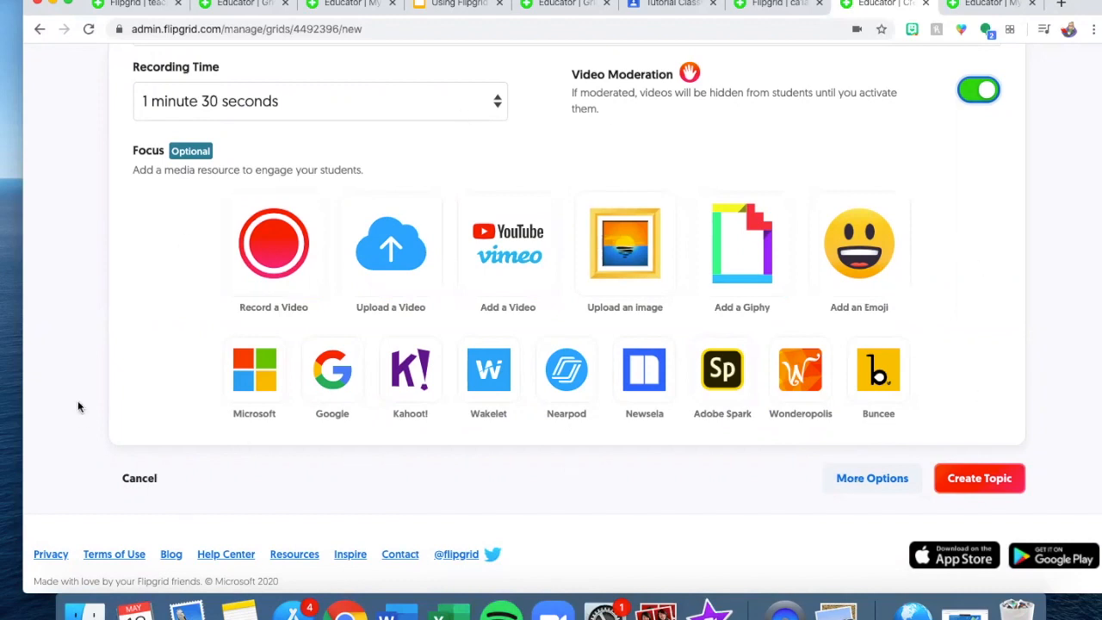
pyautogui.scroll(6, 97, 382)
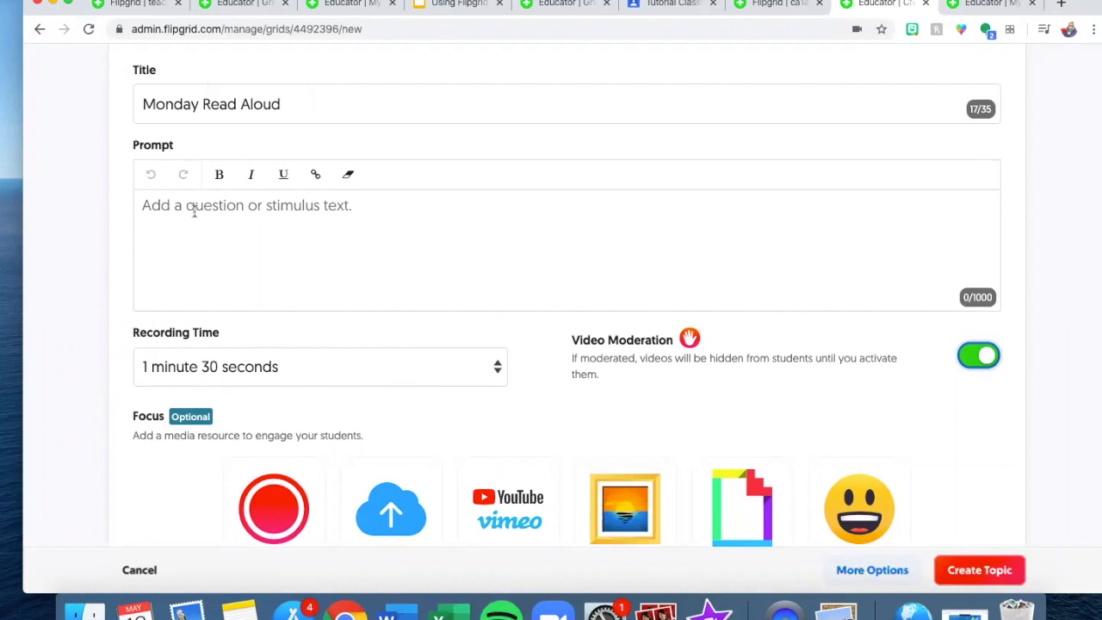
pyautogui.scroll(-3, 412, 296)
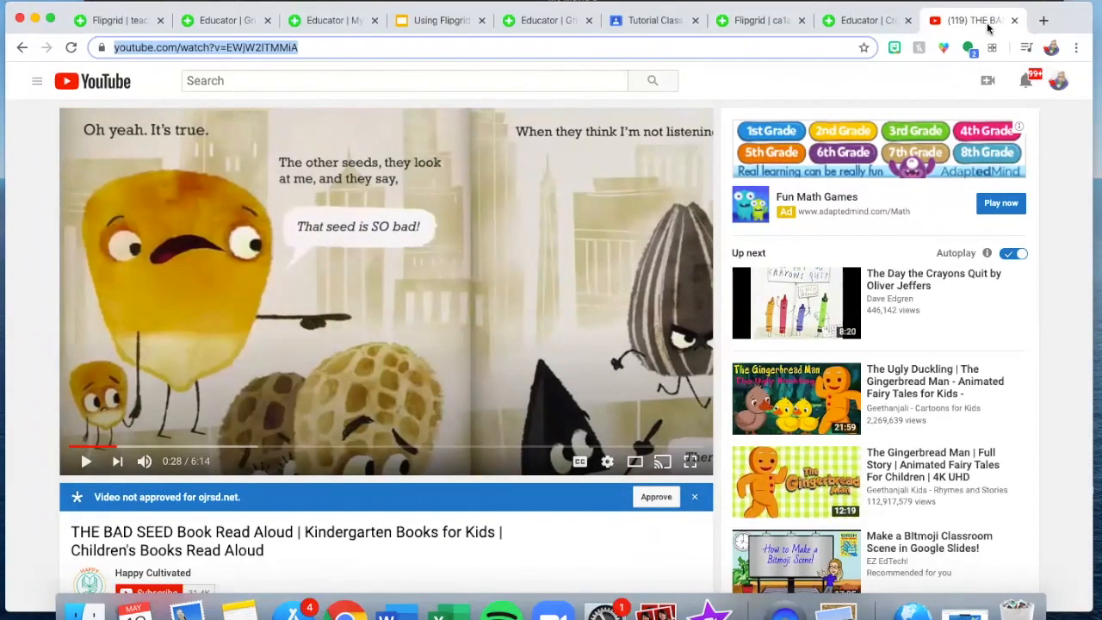
# - Attach THE BAD SEED read-aloud YouTube video as the topic's focus from its pasted link
pyautogui.click(861, 20)
pyautogui.scroll(-2, 506, 402)
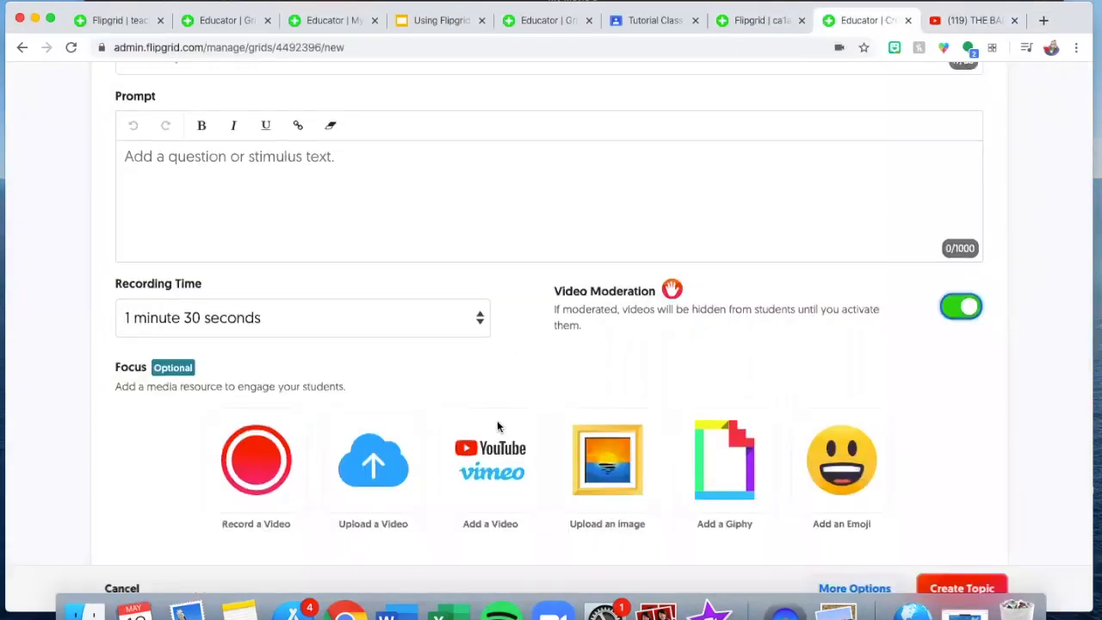
pyautogui.click(463, 424)
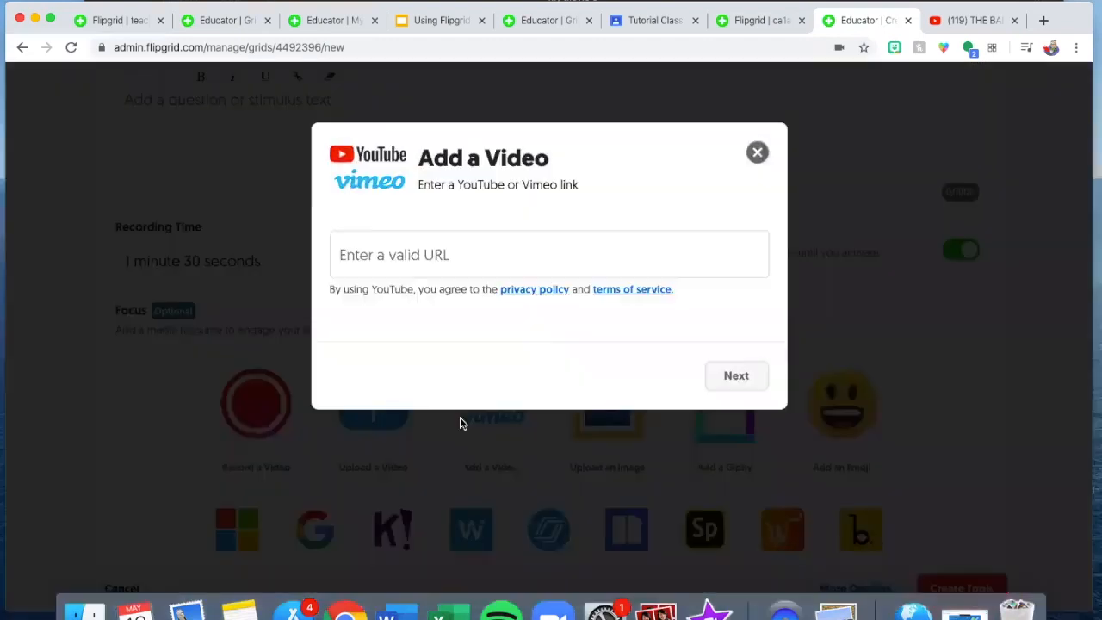
pyautogui.click(466, 258)
pyautogui.write('https://www.youtube.com/watch?v=EWjW2ITMMiA')
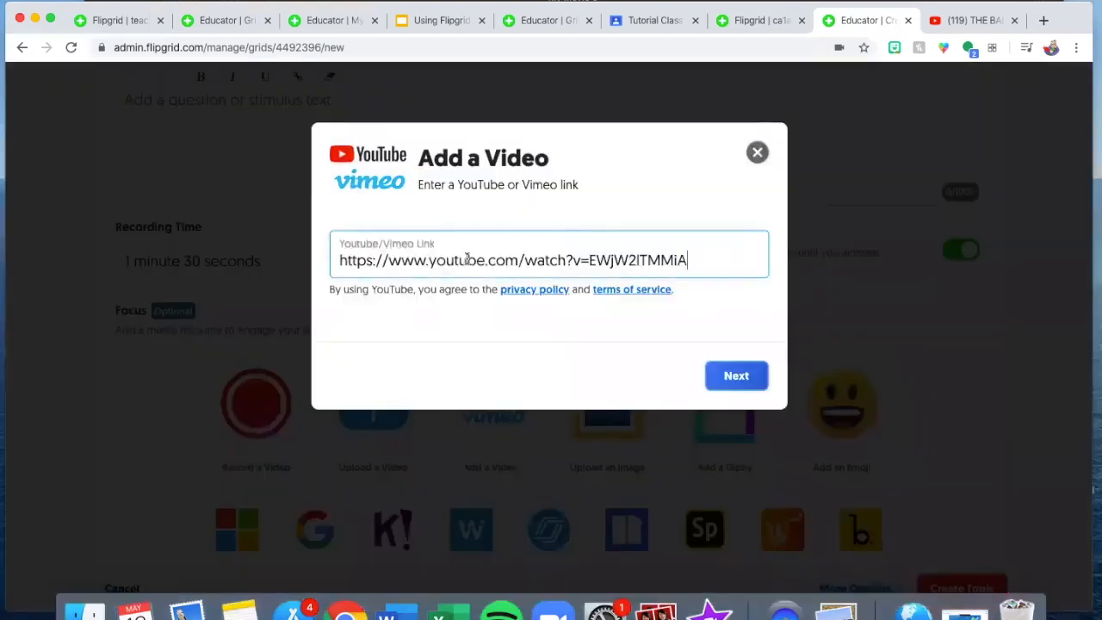
pyautogui.click(725, 377)
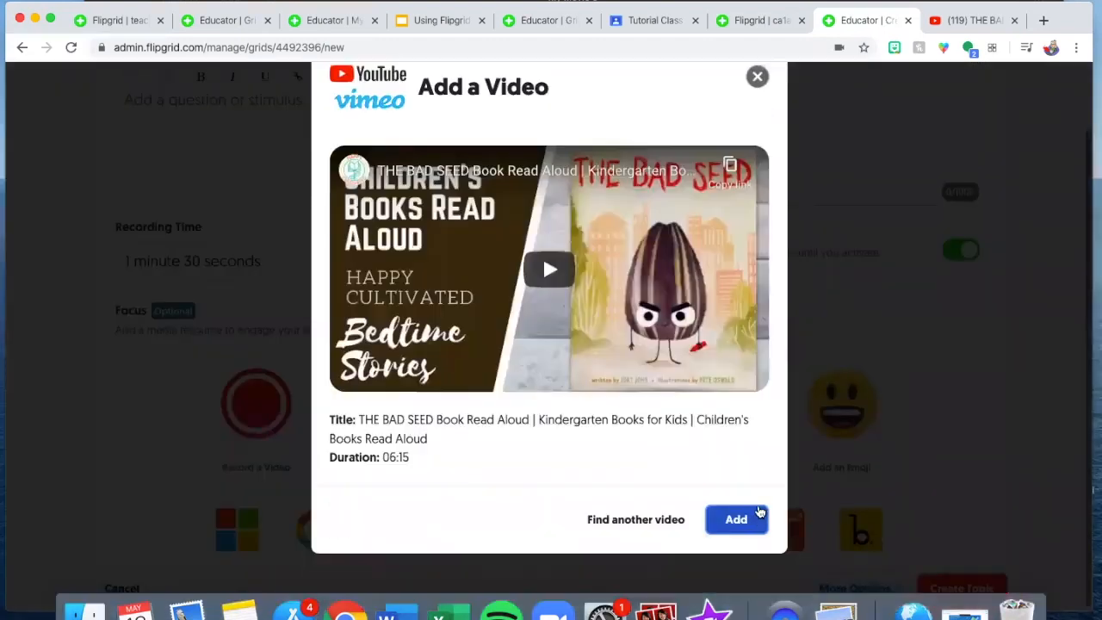
pyautogui.click(737, 519)
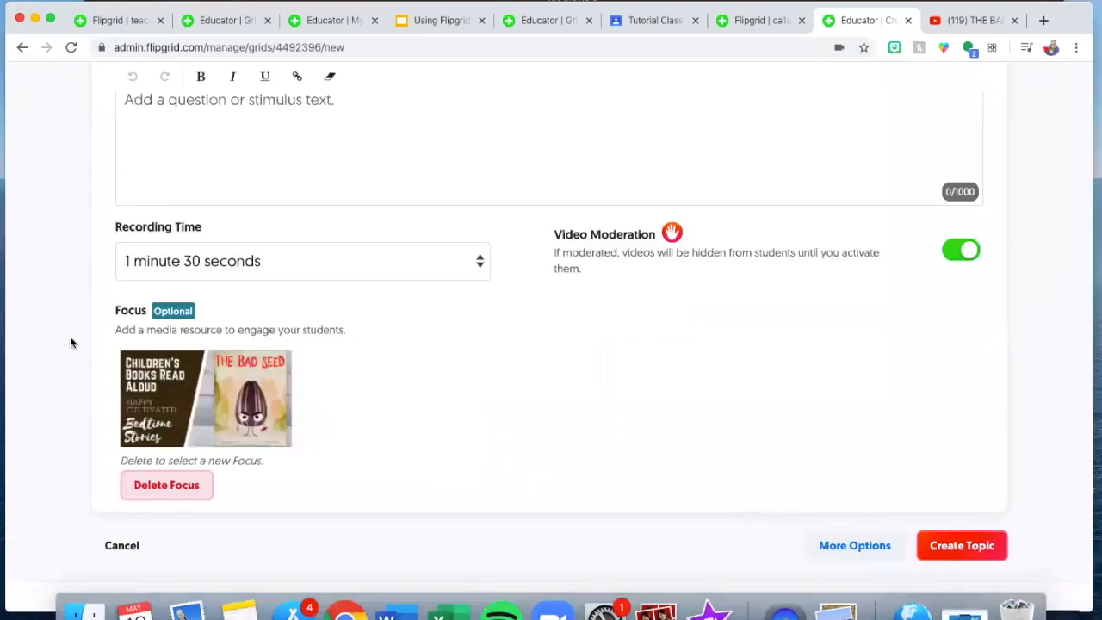
pyautogui.scroll(3, 278, 447)
pyautogui.click(279, 337)
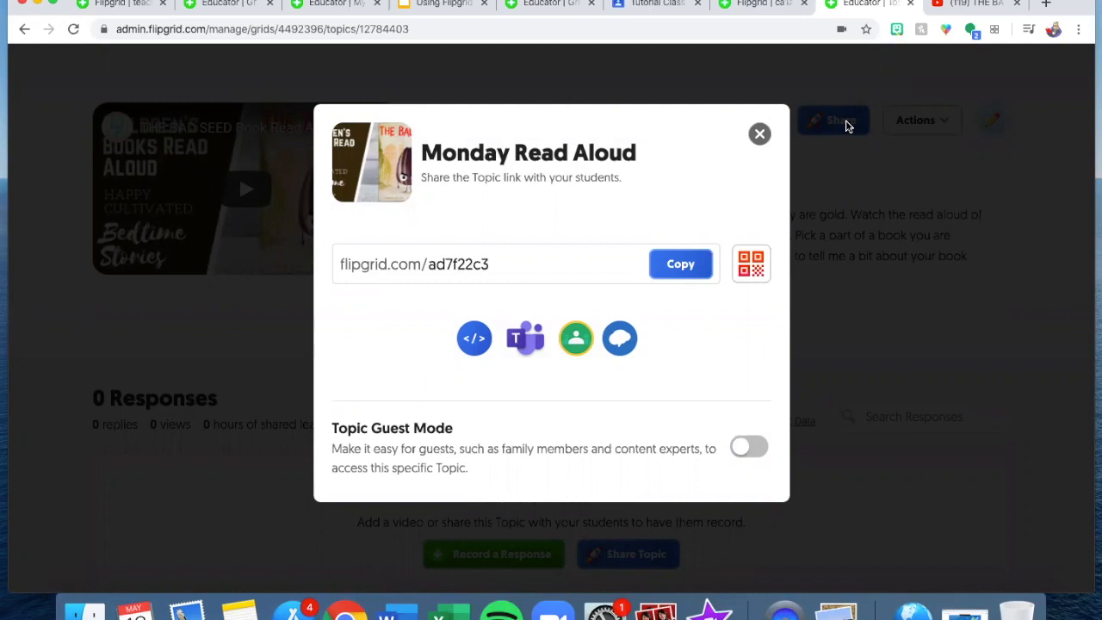
# - Copy the Monday Read Aloud share link and switch to the Tutorial Classroom stream
pyautogui.click(689, 265)
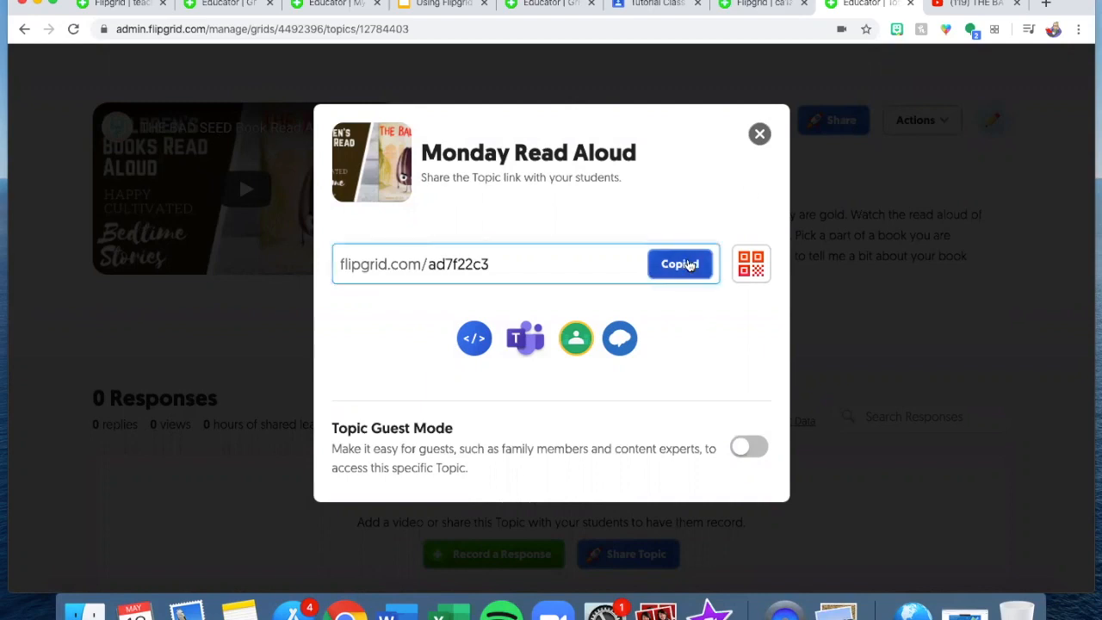
pyautogui.click(683, 11)
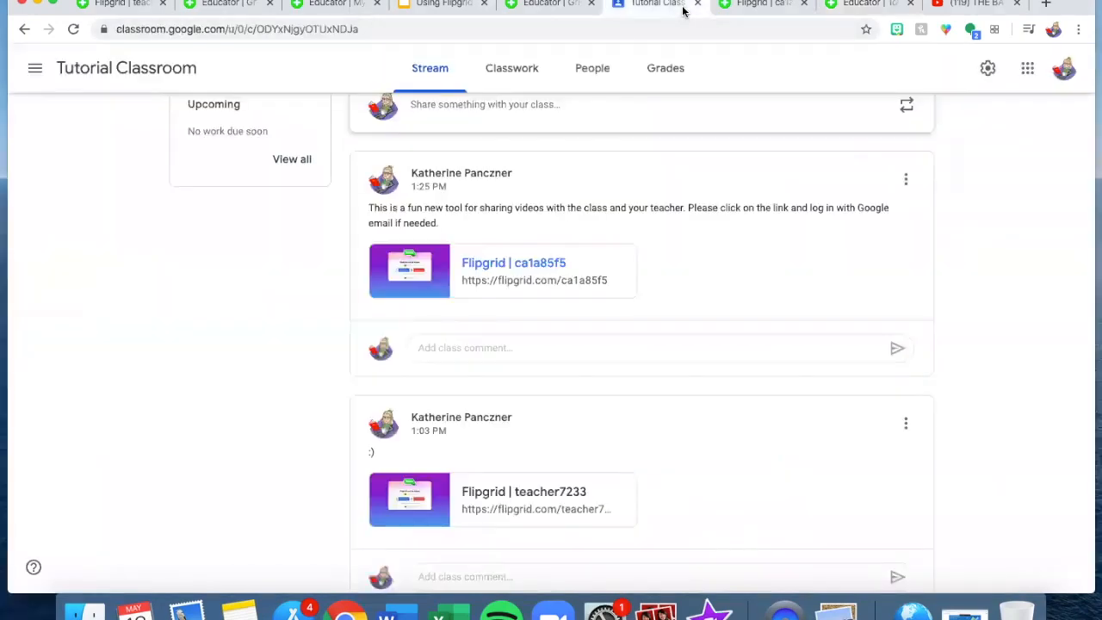
# - Start a Tutorial Classroom post with the copied Flipgrid link attached, then return to Flipgrid
pyautogui.scroll(3, 603, 258)
pyautogui.click(590, 314)
pyautogui.click(396, 521)
pyautogui.click(419, 513)
pyautogui.scroll(-4, 701, 450)
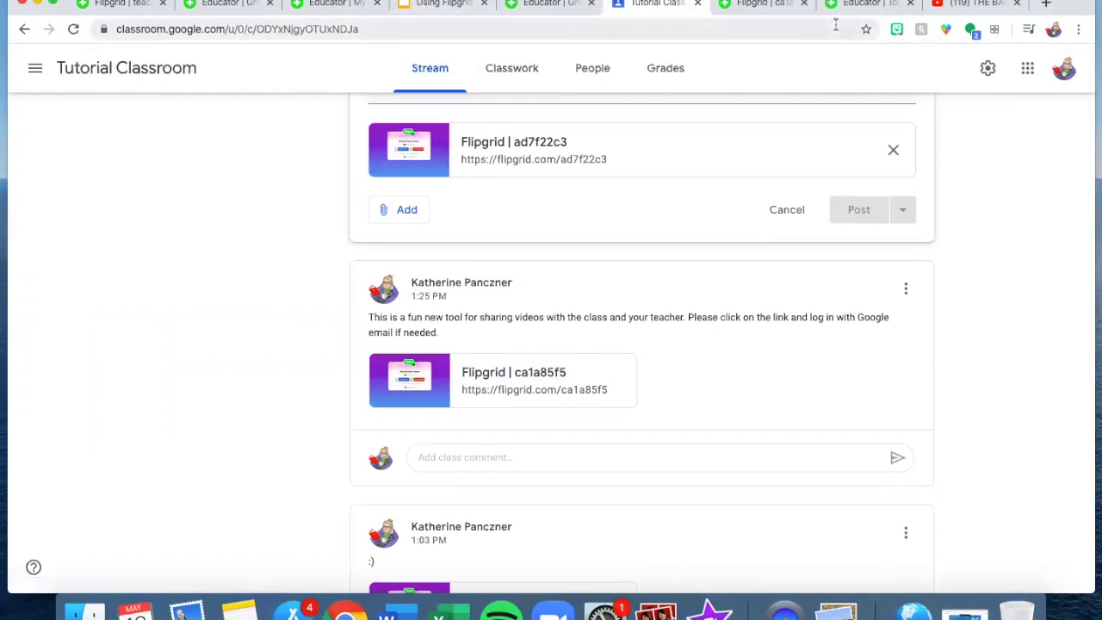
pyautogui.click(860, 12)
# - Close the topic's share popup and return to the Read Aloud at Home grid
pyautogui.click(758, 132)
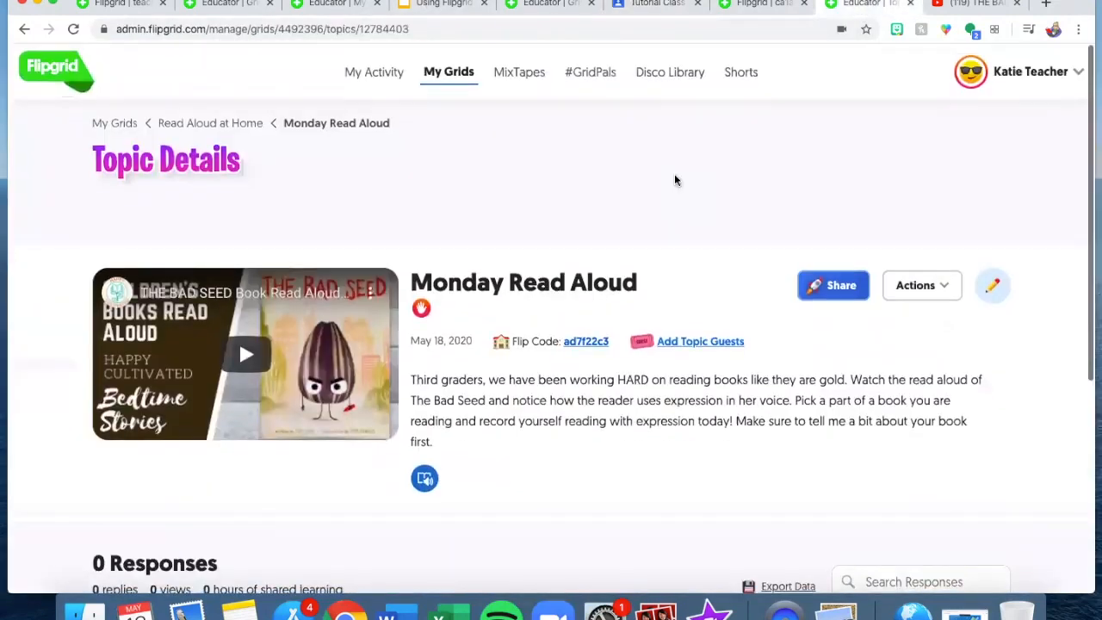
pyautogui.click(238, 128)
pyautogui.scroll(-2, 655, 414)
pyautogui.scroll(-3, 732, 461)
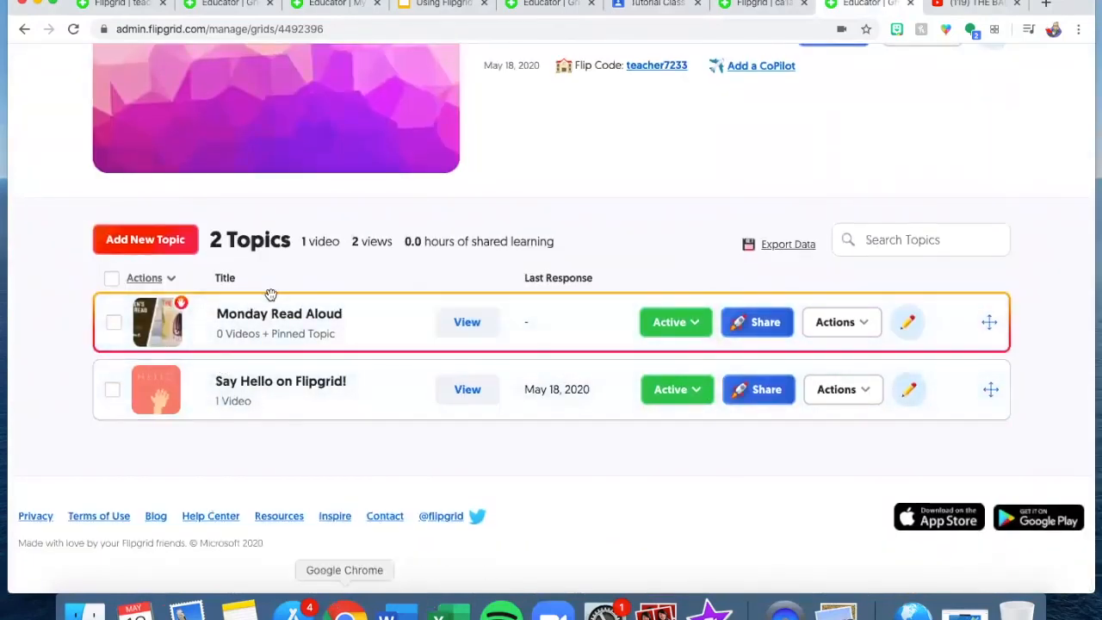
pyautogui.scroll(5, 330, 280)
pyautogui.scroll(-2, 332, 283)
pyautogui.scroll(2, 332, 283)
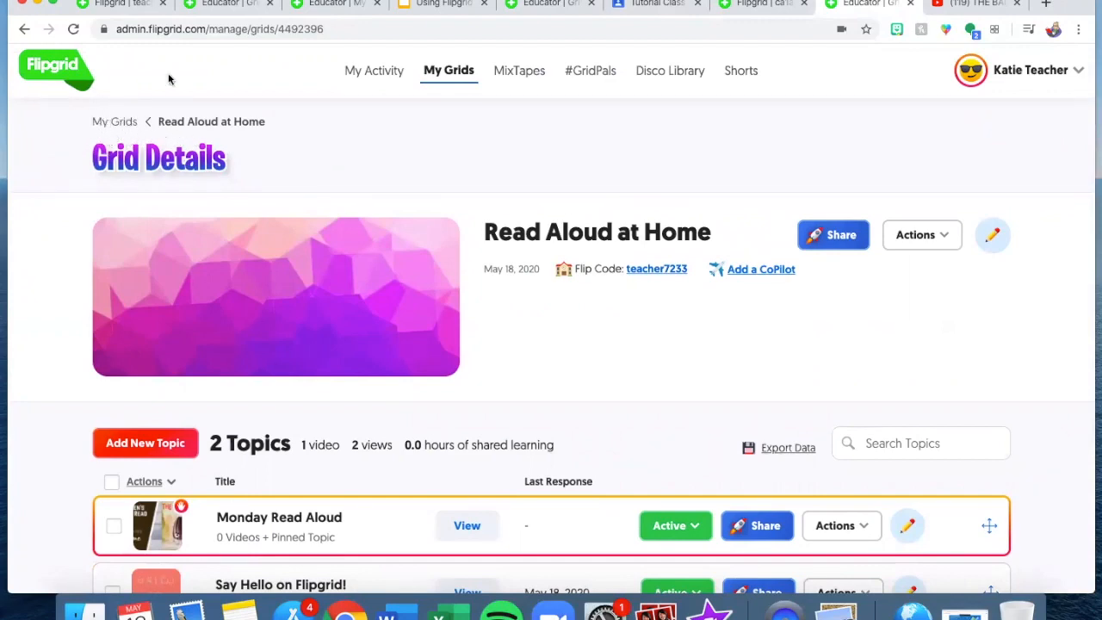
# - Go to My Grids, begin a new grid, and close the form without saving
pyautogui.click(461, 72)
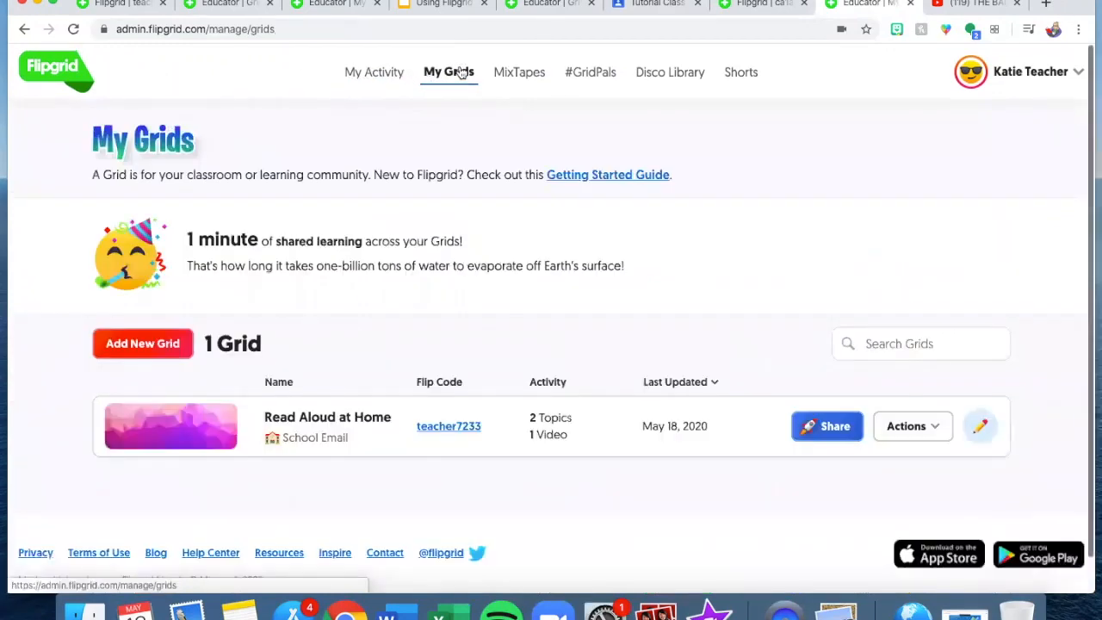
pyautogui.scroll(-1, 454, 203)
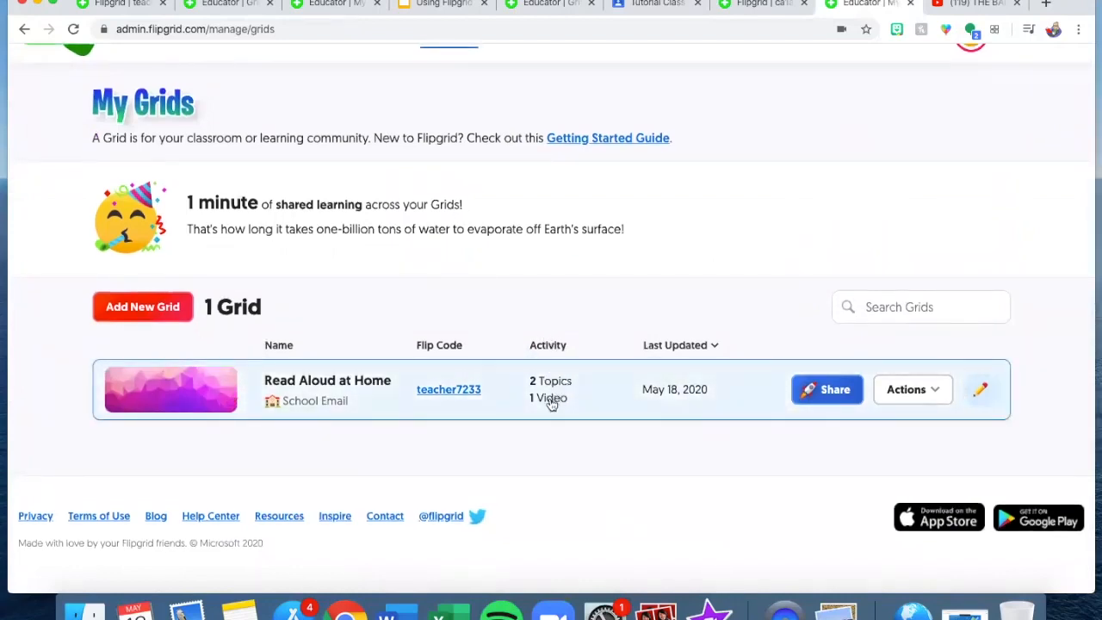
pyautogui.click(174, 320)
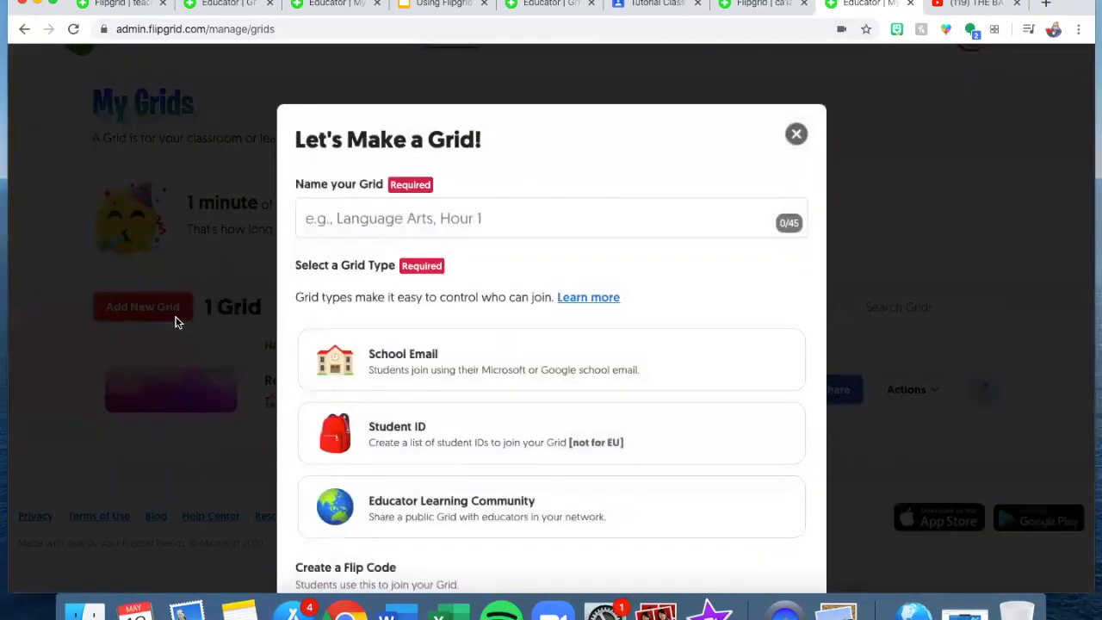
pyautogui.click(375, 211)
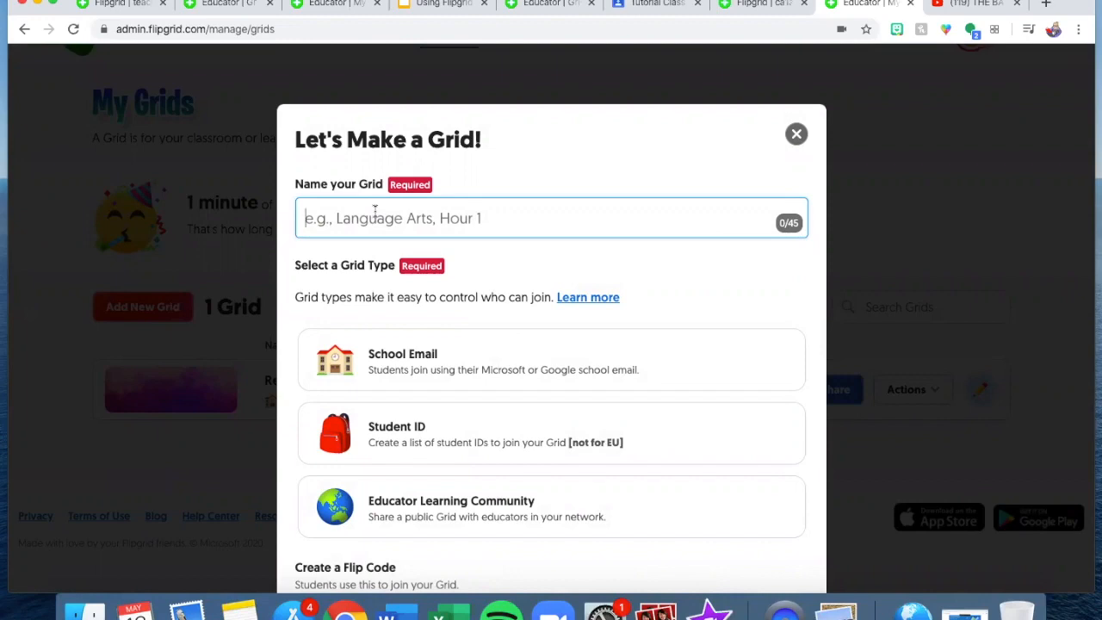
pyautogui.click(792, 133)
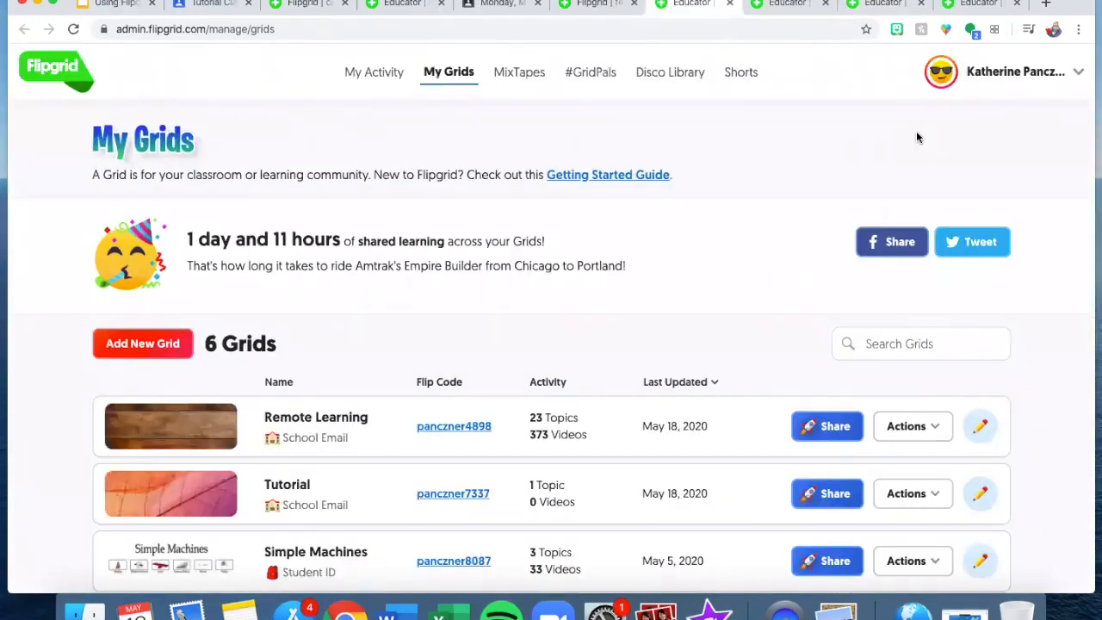
# - Open the Remote Learning grid and view its Allow me to introduce...., You are Kid President and Thursday- Hope topics
pyautogui.scroll(-5, 709, 230)
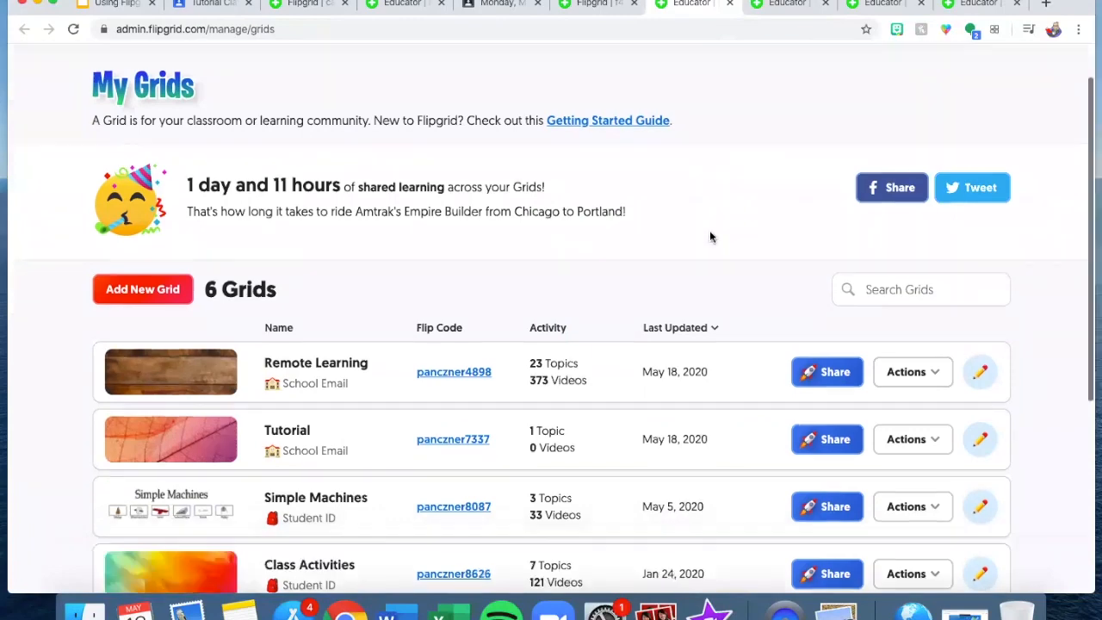
pyautogui.scroll(2, 709, 230)
pyautogui.scroll(-2, 709, 230)
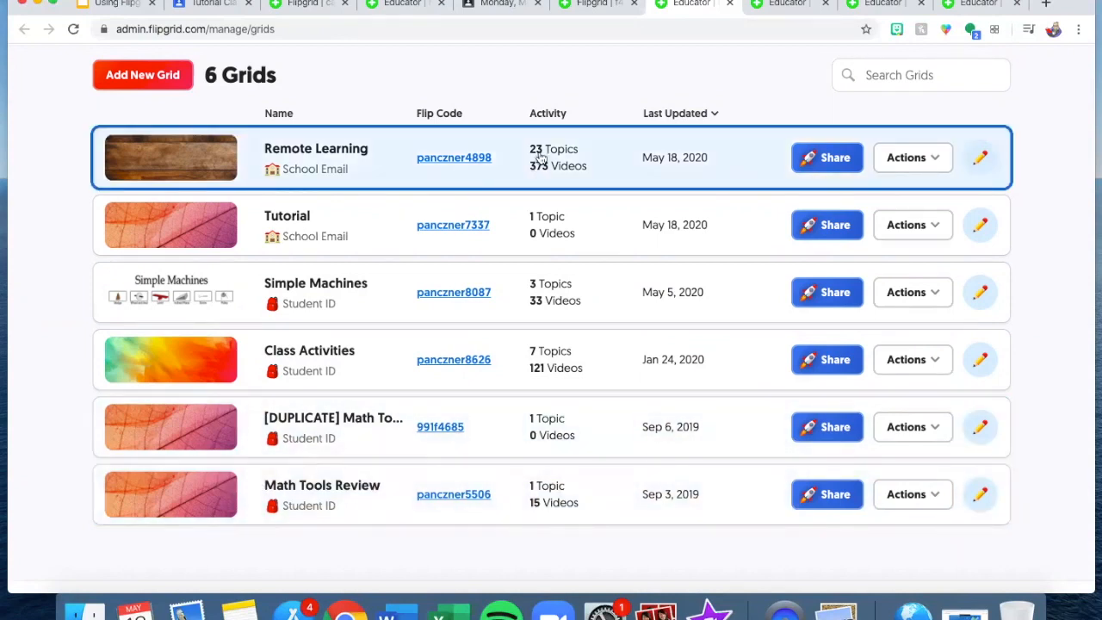
pyautogui.click(388, 167)
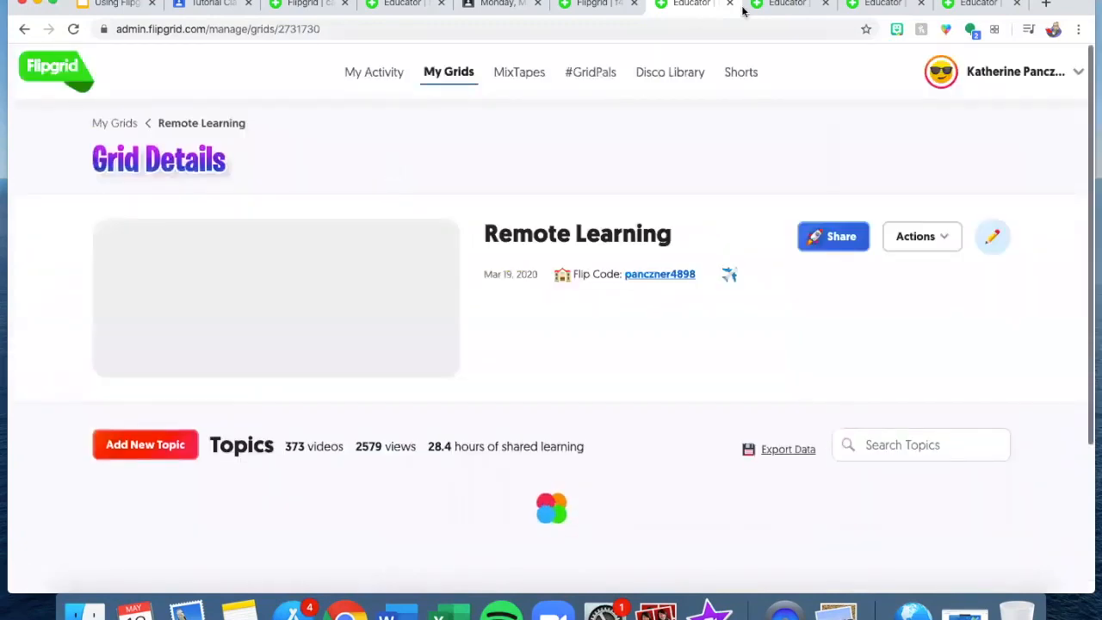
pyautogui.click(787, 5)
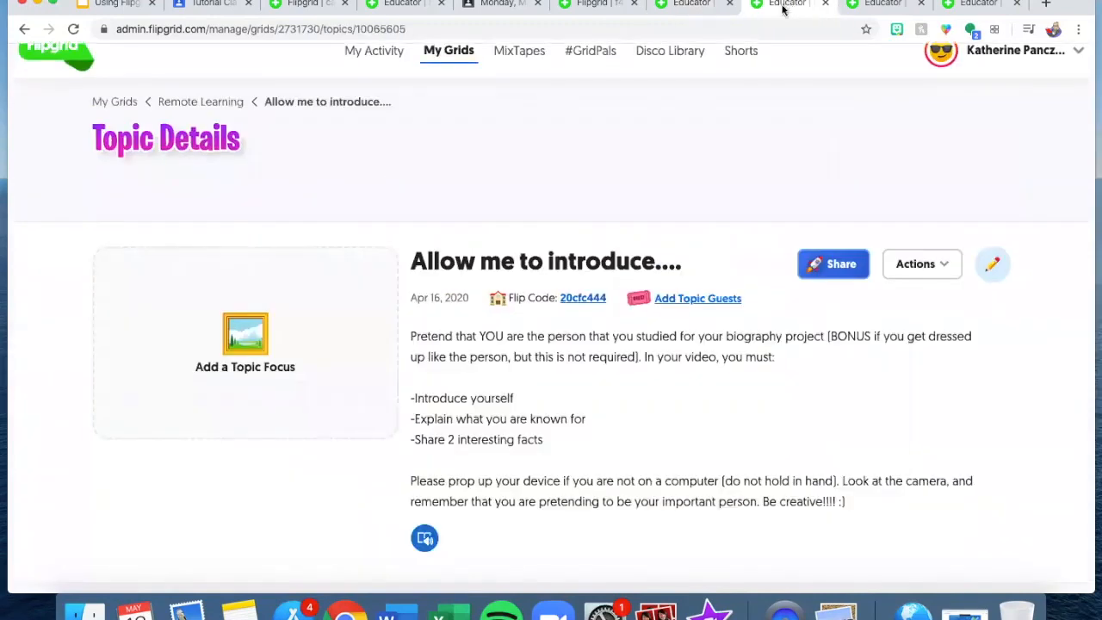
pyautogui.click(961, 5)
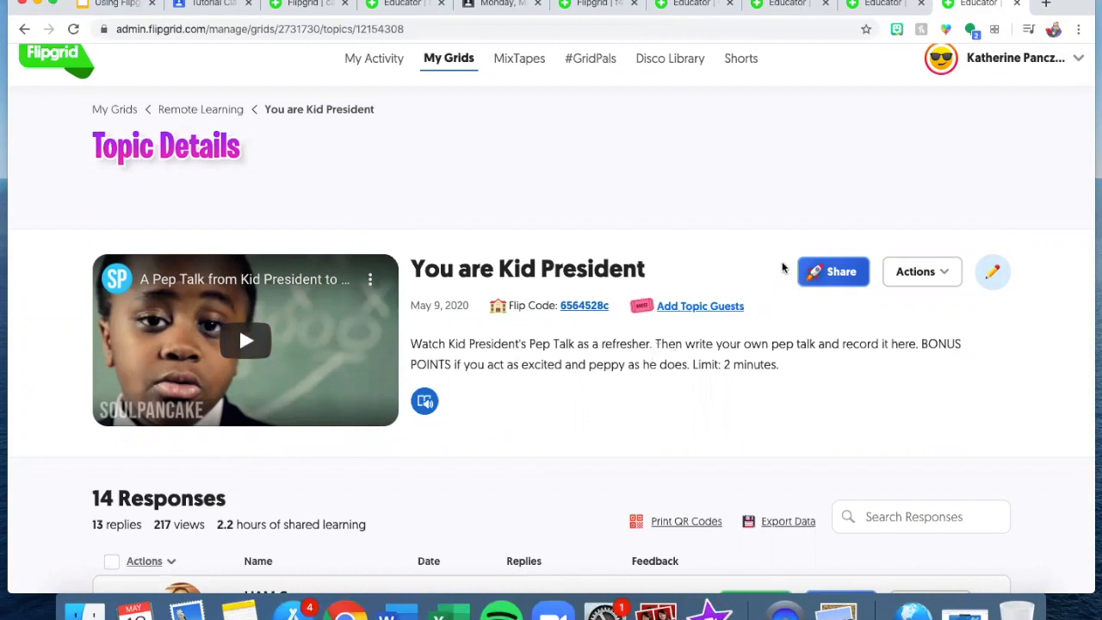
pyautogui.click(882, 4)
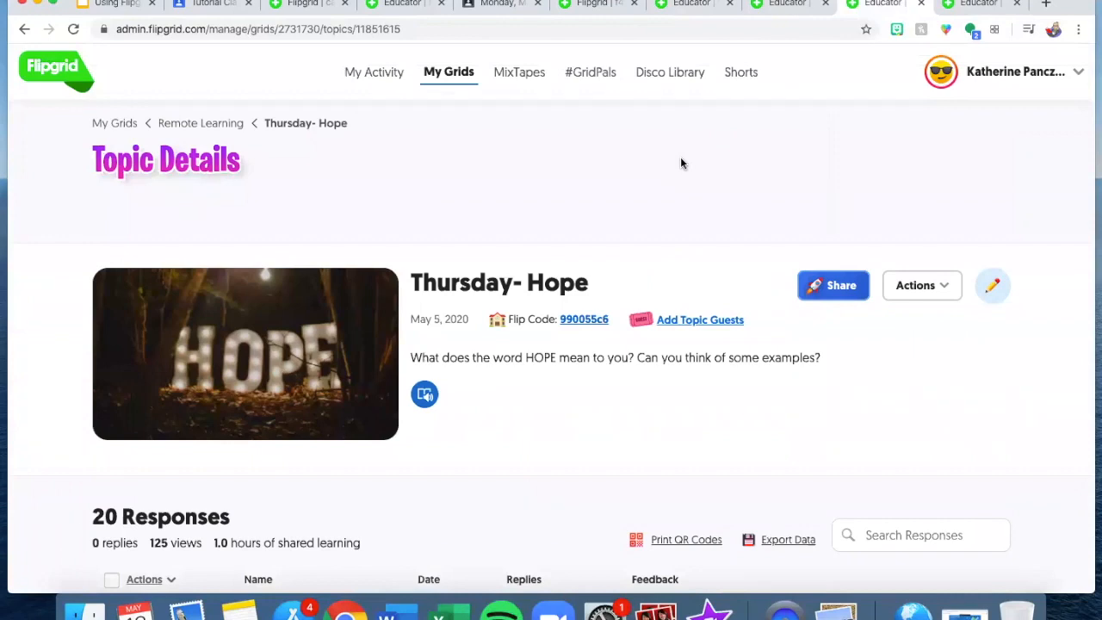
pyautogui.click(785, 5)
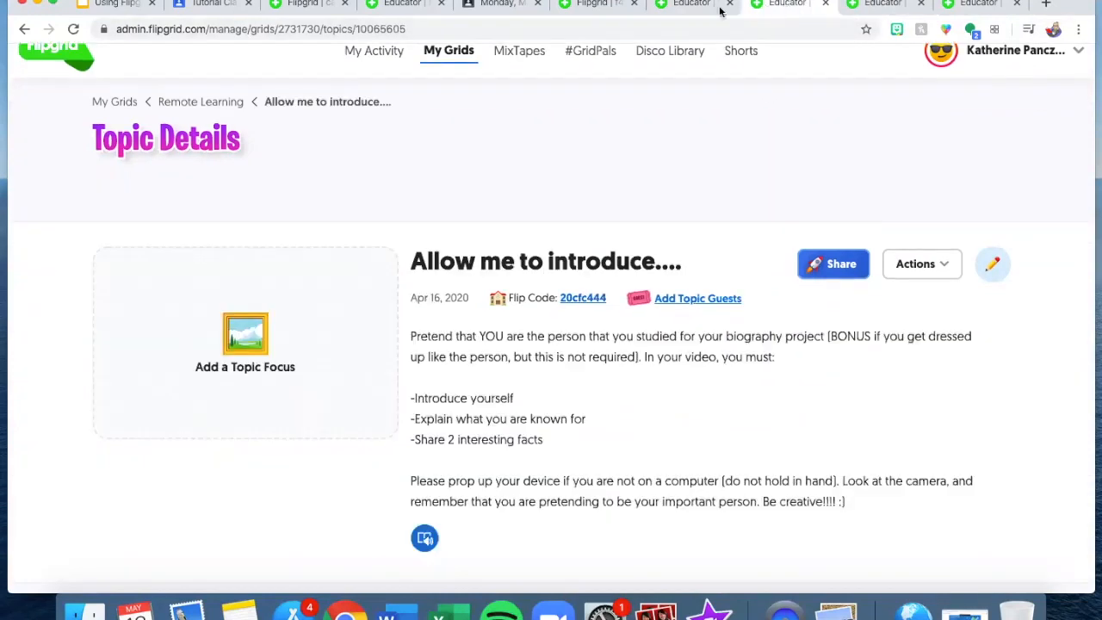
# - Return to the Remote Learning grid details and open the Disco Library
pyautogui.click(693, 7)
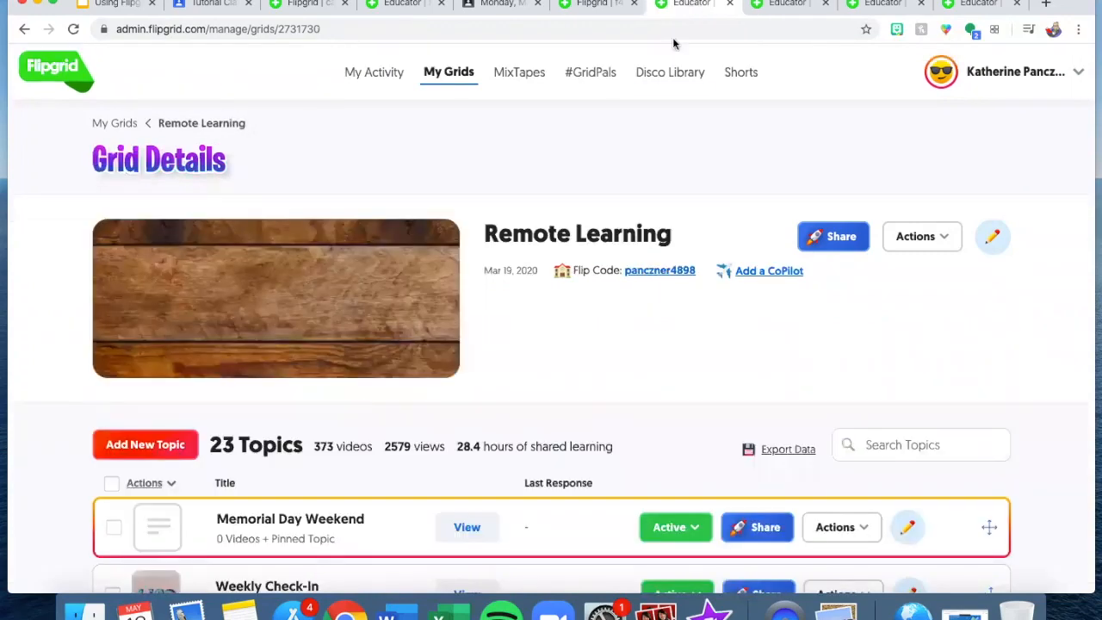
pyautogui.scroll(-7, 660, 292)
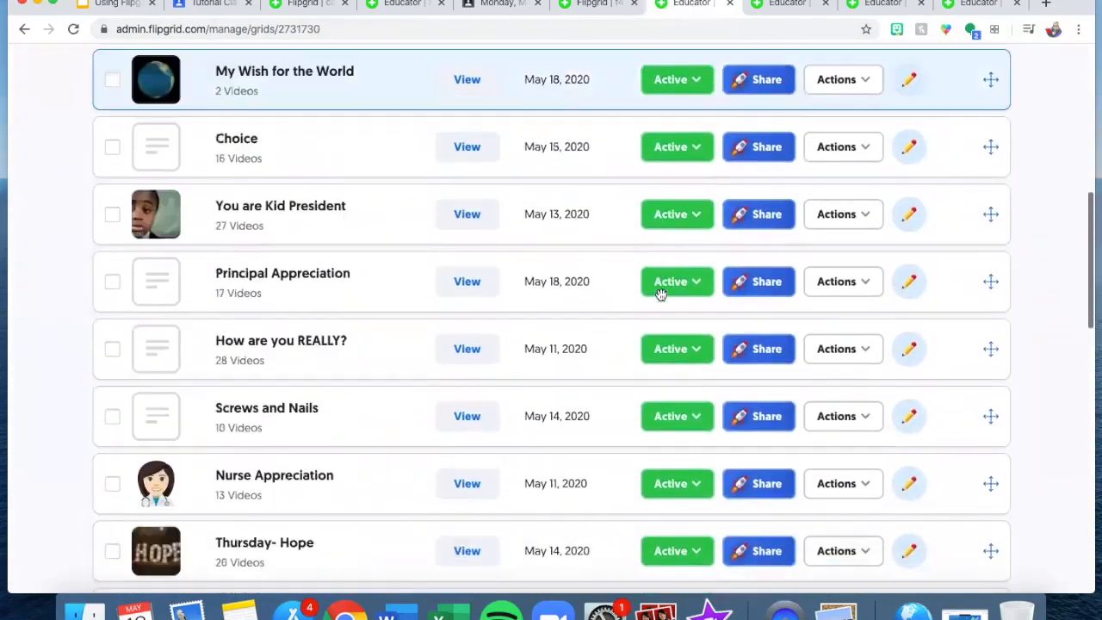
pyautogui.scroll(7, 660, 293)
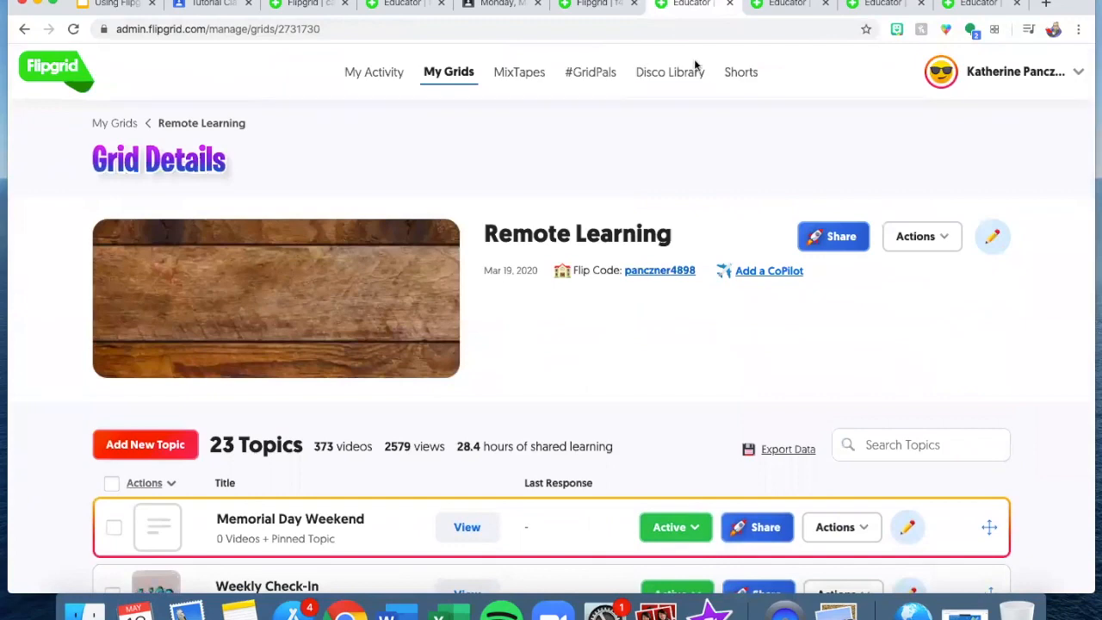
pyautogui.click(663, 73)
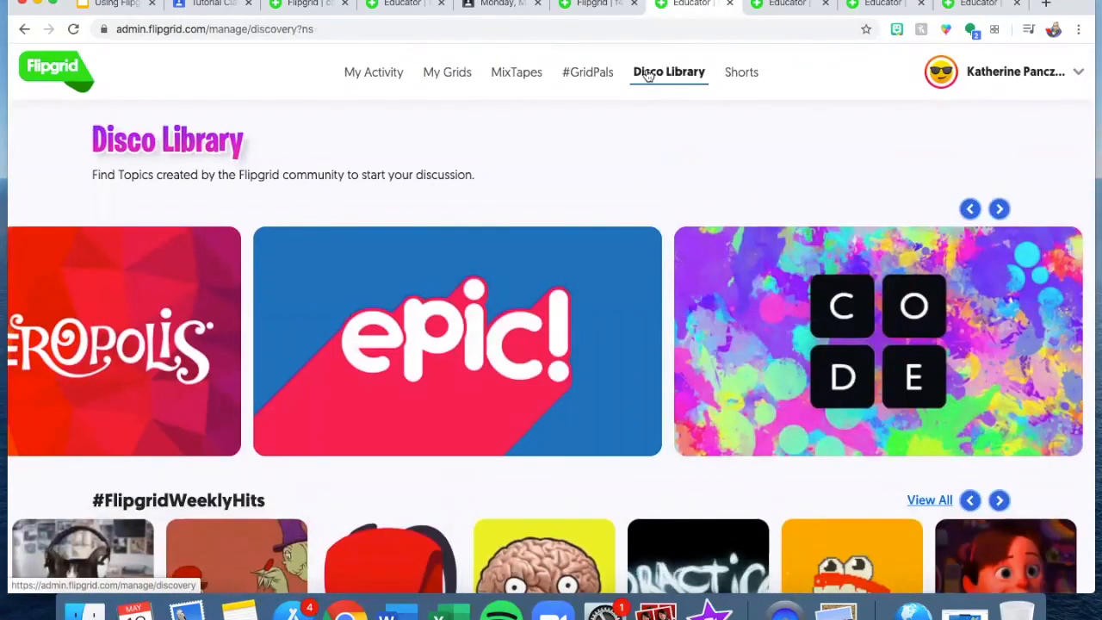
# - Add the #FlipgridWeeklyHits topic 'What's in your bag?' to the Tutorial grid
pyautogui.scroll(-3, 554, 272)
pyautogui.scroll(-1, 553, 272)
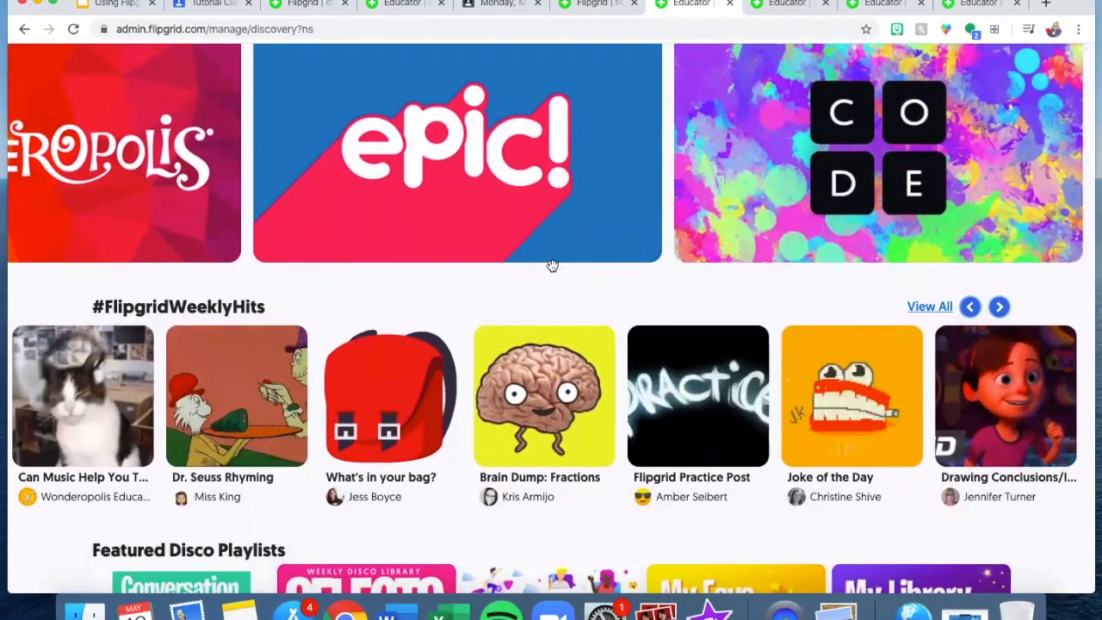
pyautogui.scroll(-2, 553, 265)
pyautogui.scroll(-1, 554, 266)
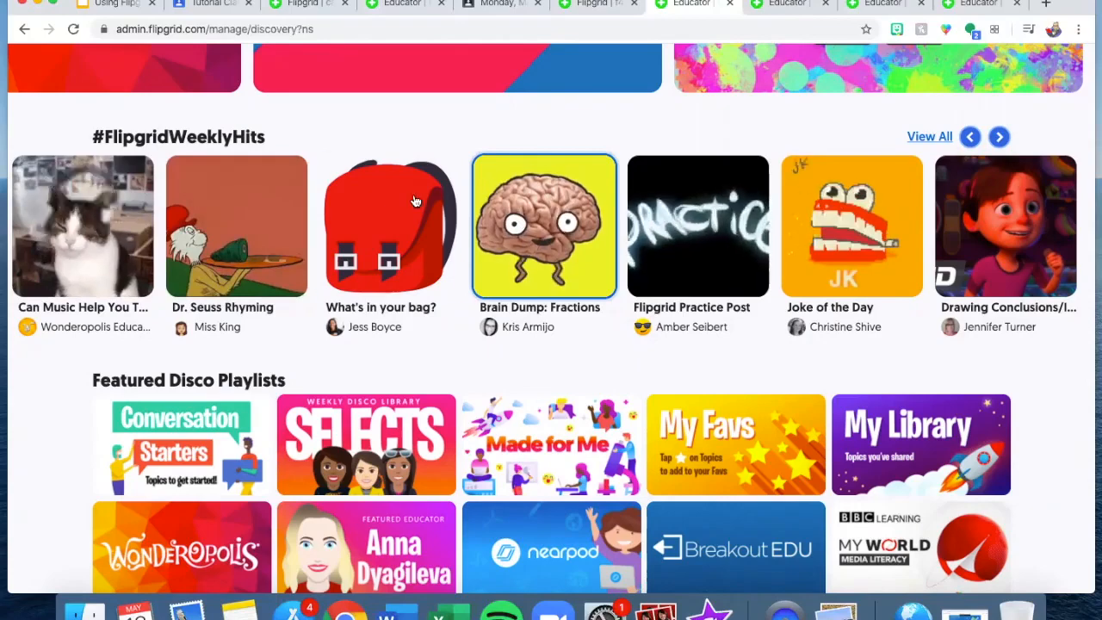
pyautogui.click(361, 216)
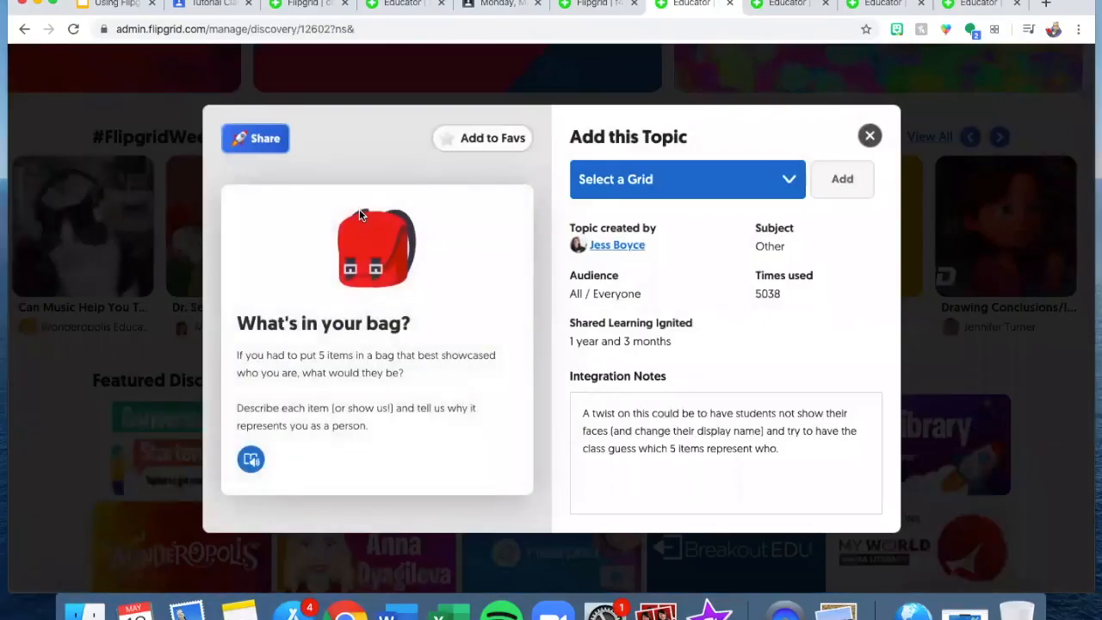
pyautogui.click(659, 186)
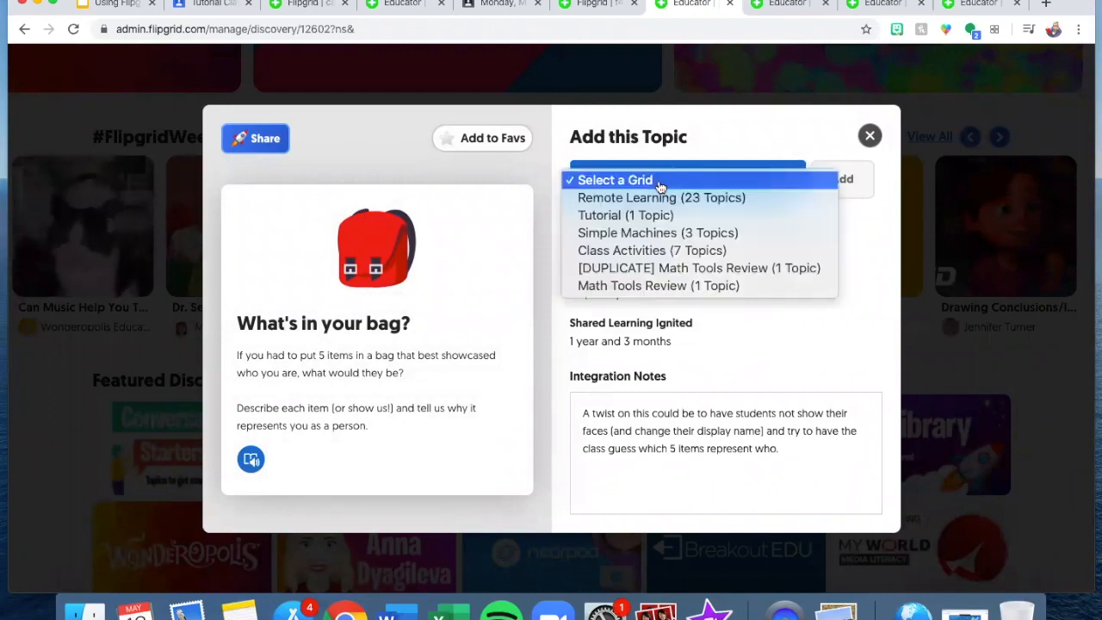
pyautogui.click(661, 215)
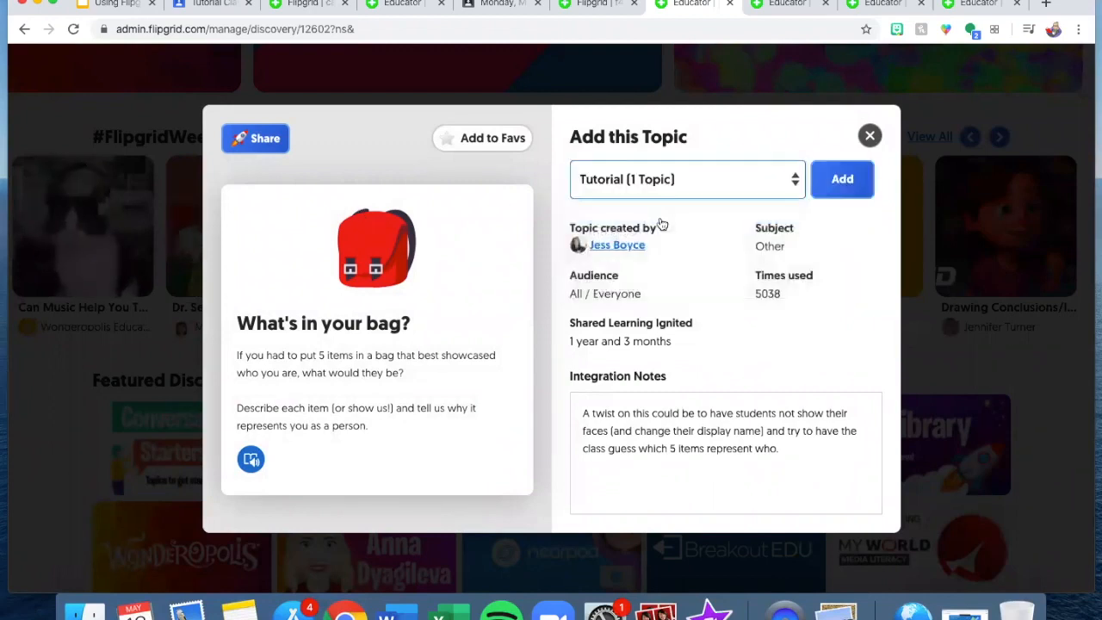
pyautogui.click(844, 188)
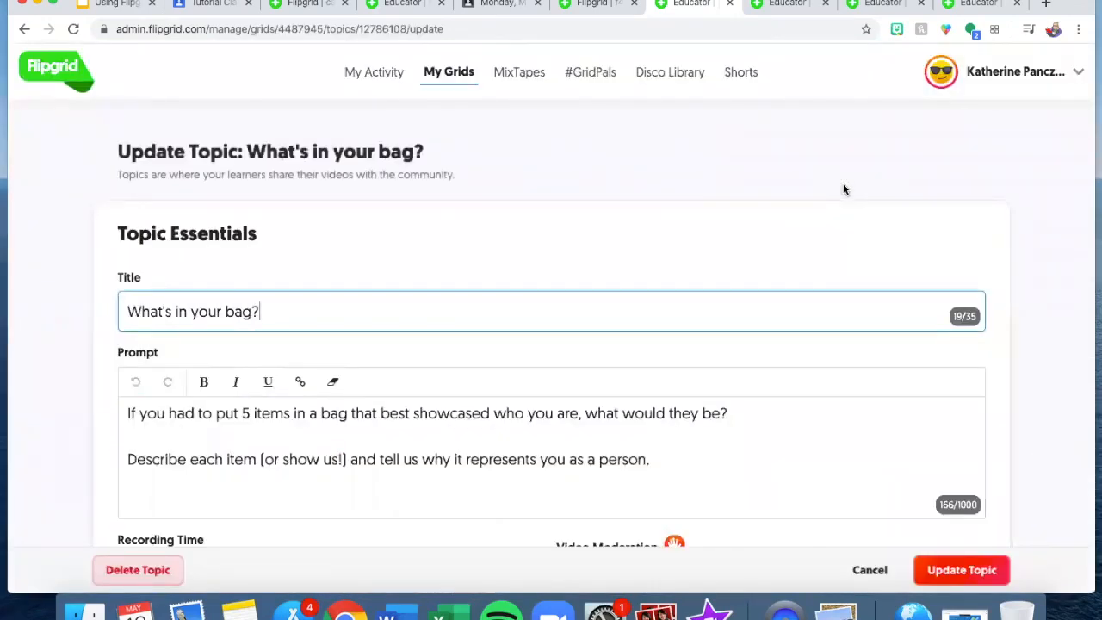
# - Review the What's in your bag? form, save it with Update Topic, and begin sharing it
pyautogui.scroll(-3, 844, 188)
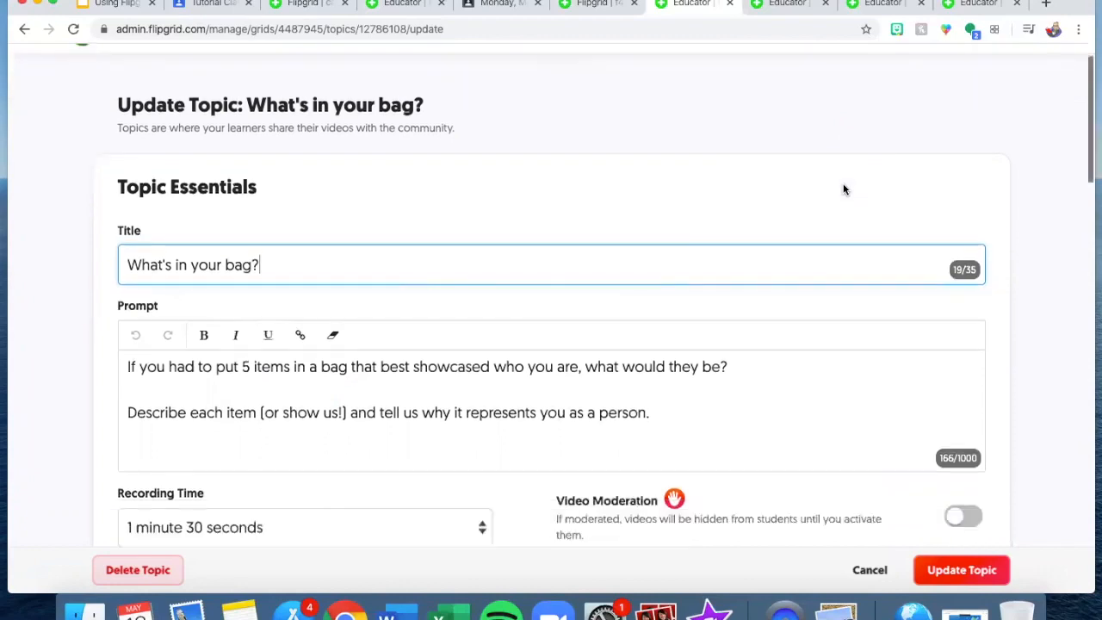
pyautogui.scroll(-3, 365, 330)
pyautogui.scroll(-2, 367, 329)
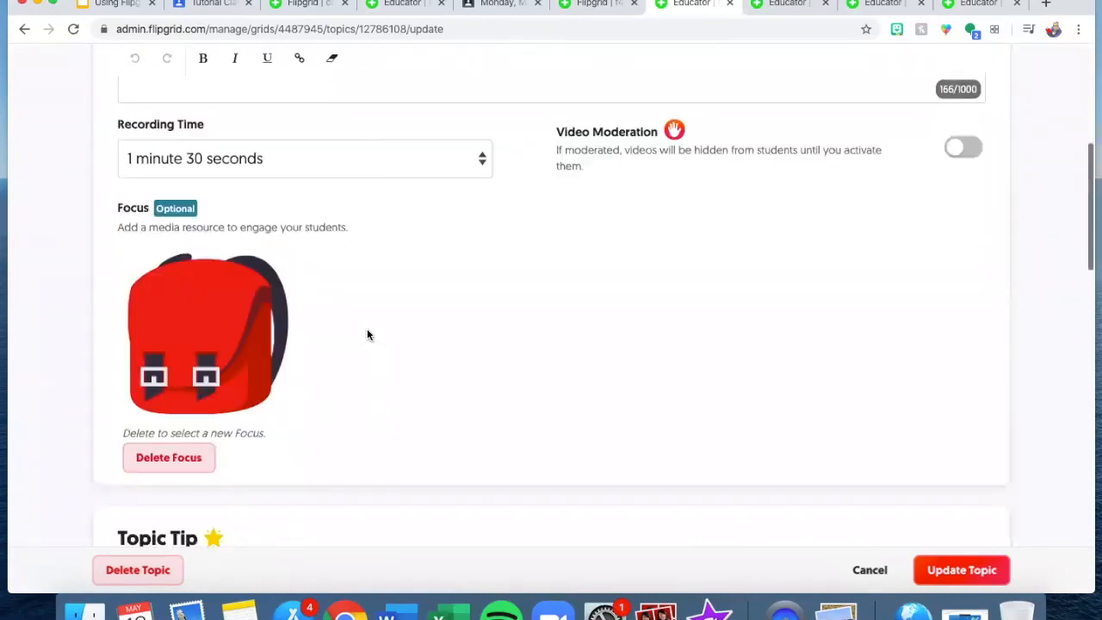
pyautogui.scroll(-3, 353, 335)
pyautogui.scroll(-3, 353, 335)
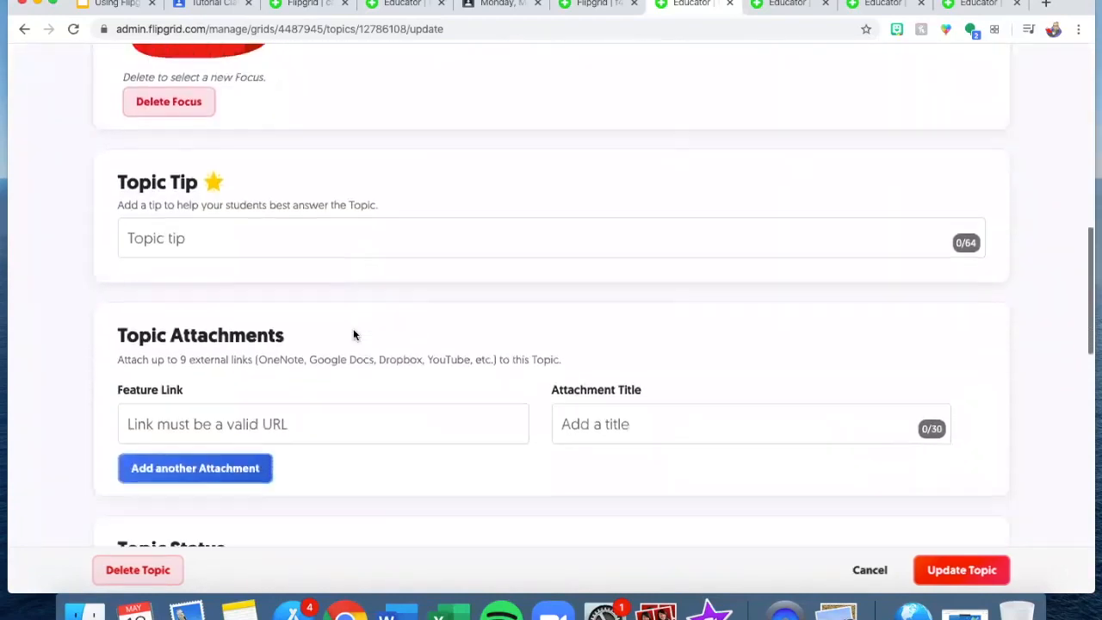
pyautogui.scroll(15, 353, 329)
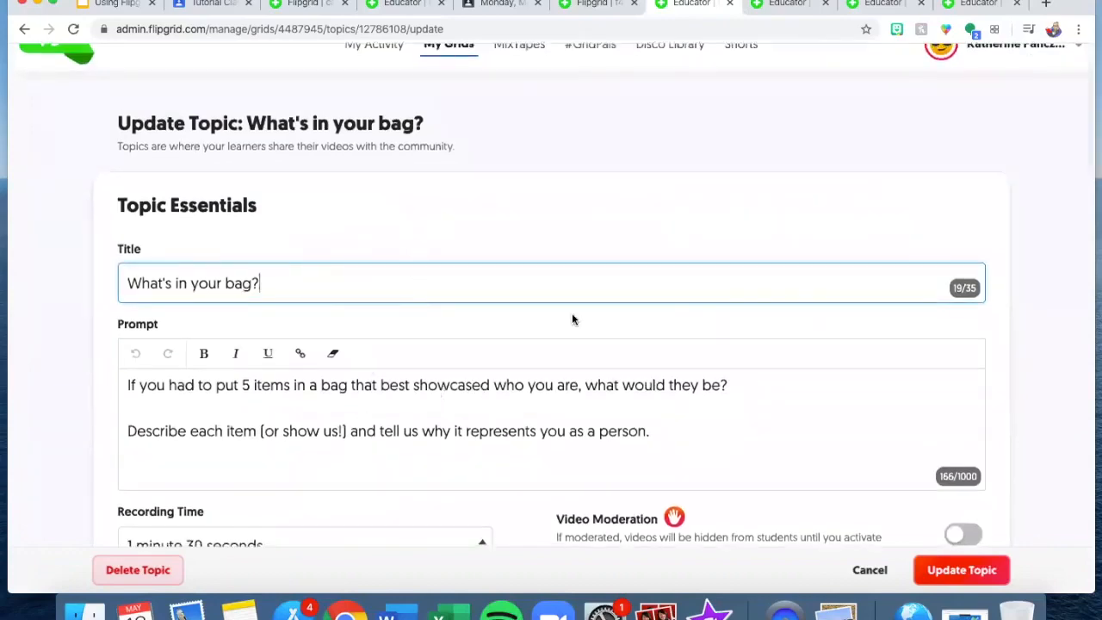
pyautogui.scroll(-1, 624, 430)
pyautogui.scroll(-10, 628, 416)
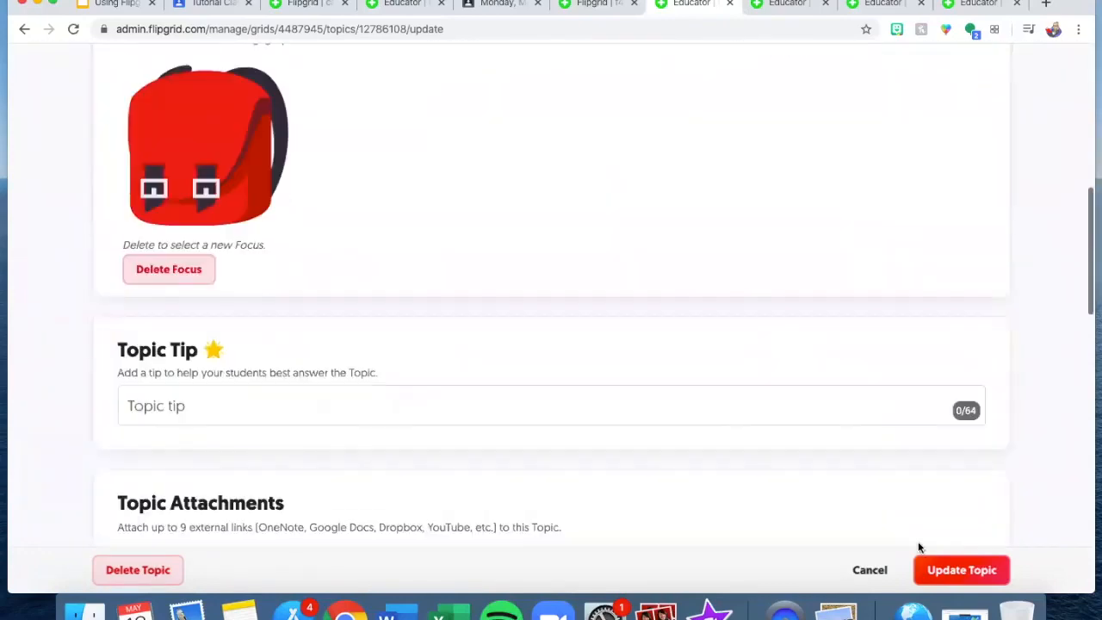
pyautogui.click(957, 569)
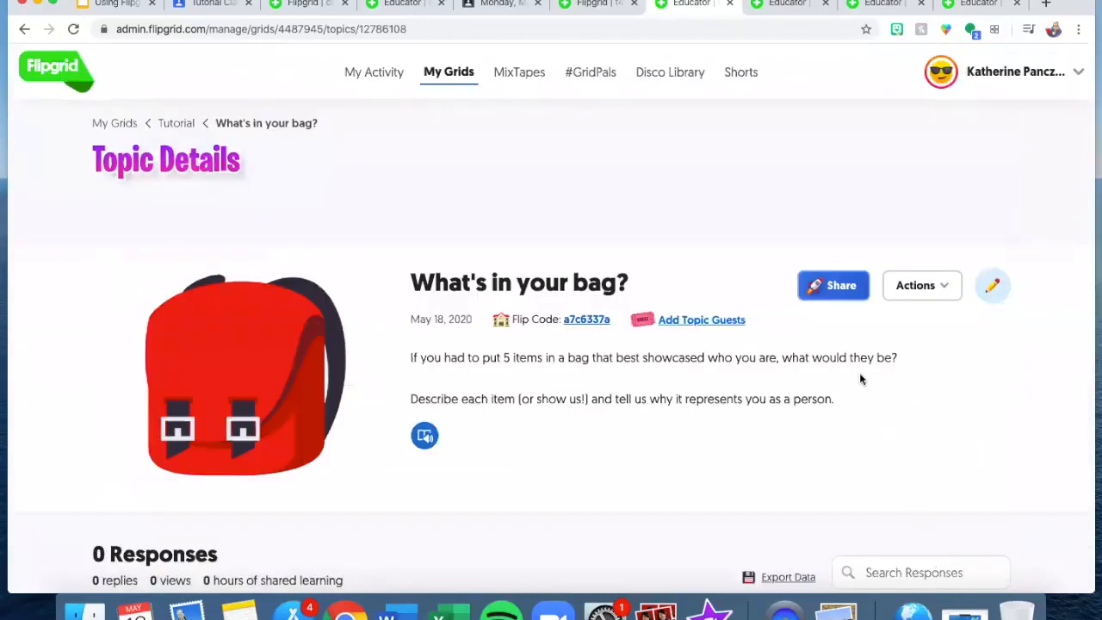
pyautogui.click(825, 284)
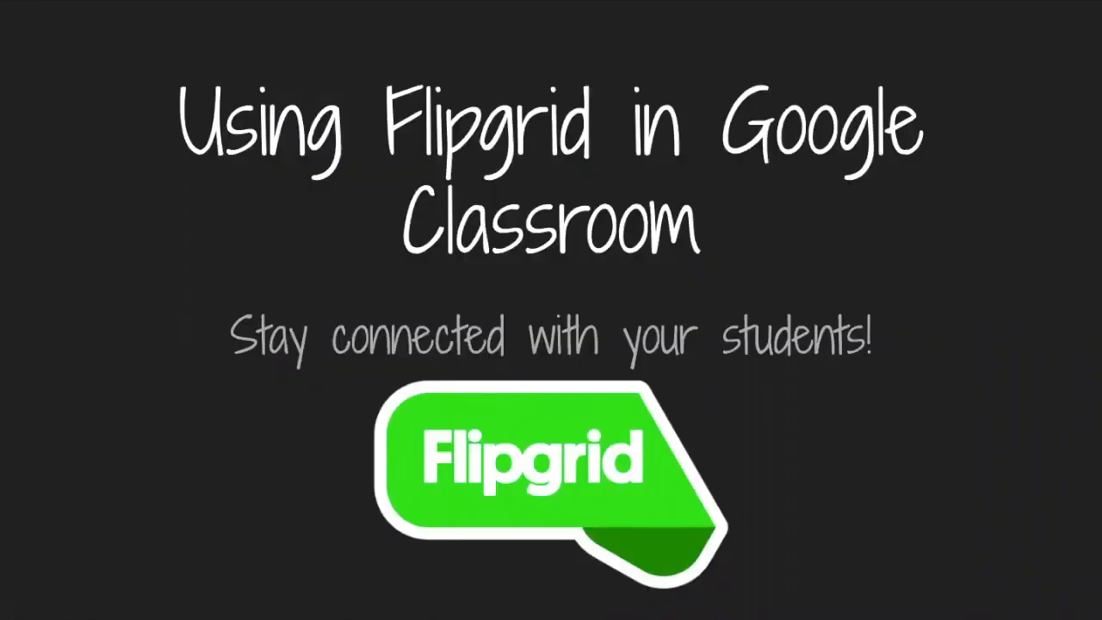